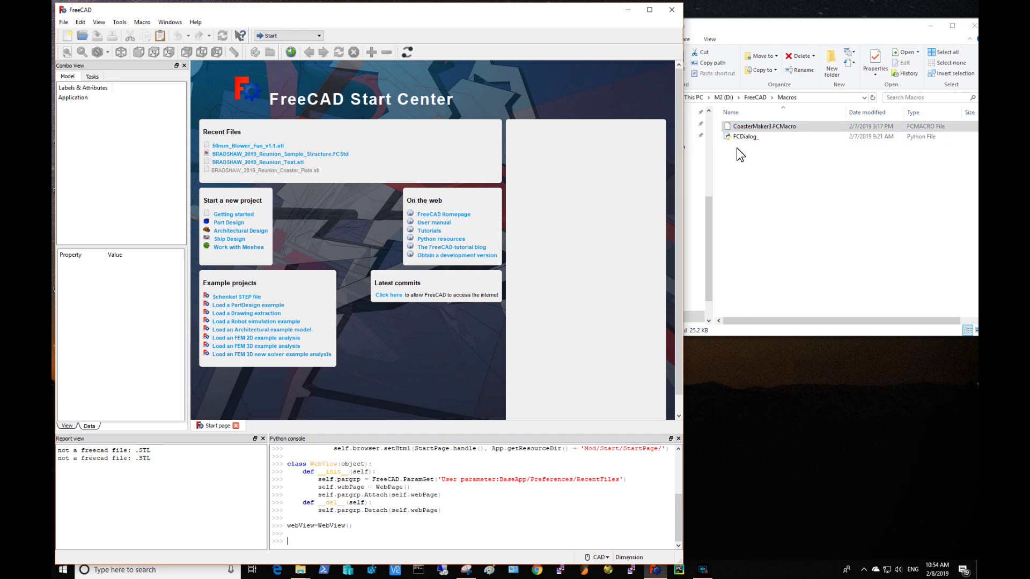
Open the Execute macro dialog through the Macro menu's Macros... entry
{"action": "left_click", "coordinate": [143, 22]}
{"action": "left_click", "coordinate": [141, 55]}
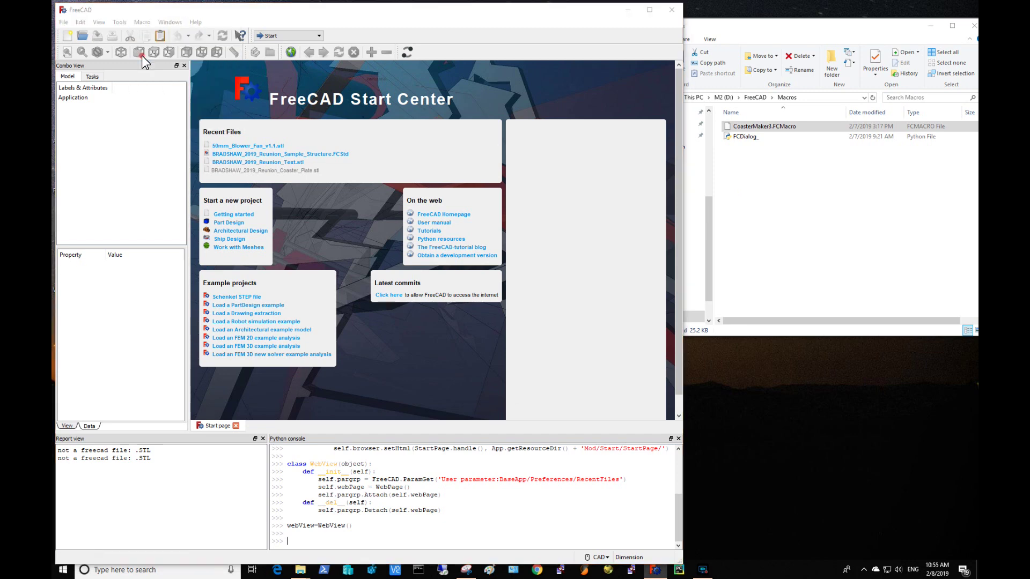
Select the user macros location path D:\FreeCAD\Macros in the Execute macro dialog
{"action": "left_click_drag", "start_coordinate": [274, 392], "coordinate": [201, 394]}
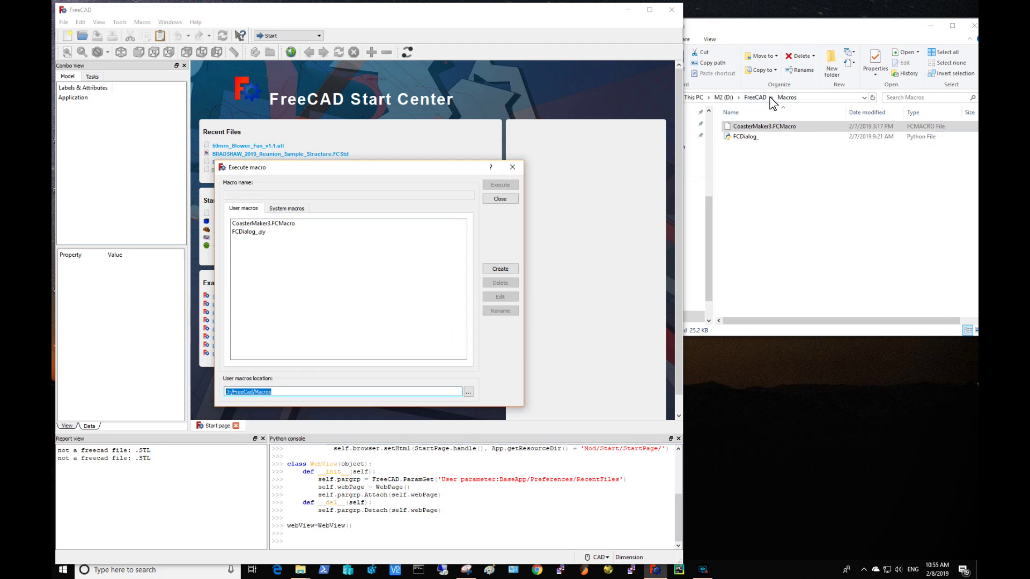
Go back to the empty STL folder in File Explorer and copy its path D:\FreeCAD\STL
{"action": "left_click", "coordinate": [757, 28]}
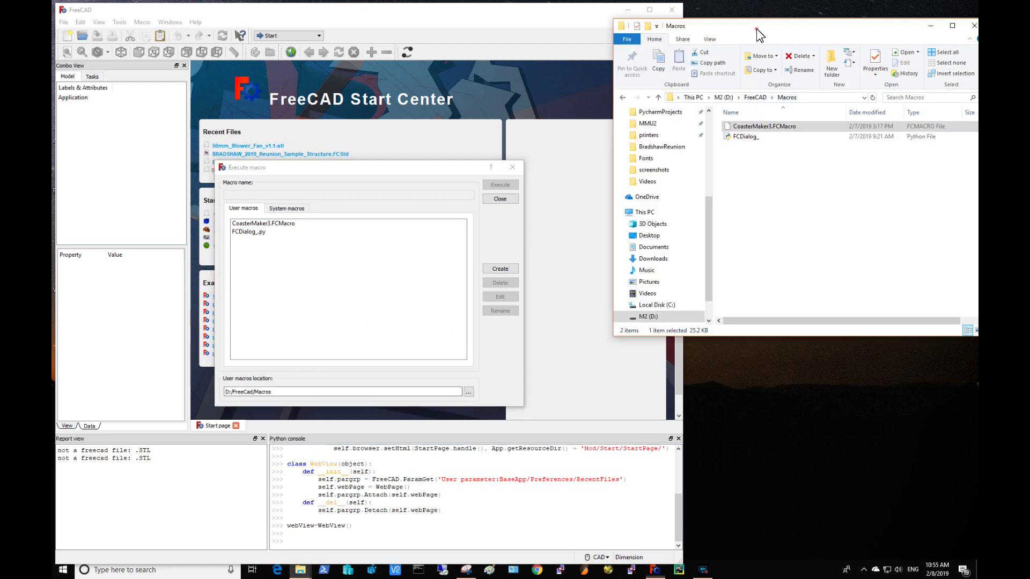
{"action": "left_click", "coordinate": [623, 98]}
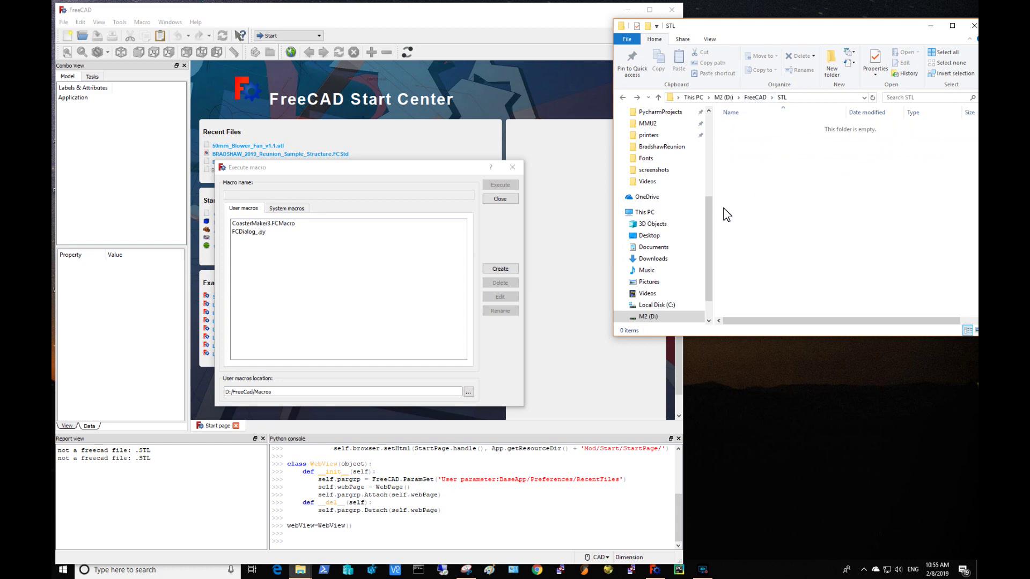
{"action": "left_click", "coordinate": [796, 96]}
{"action": "right_click", "coordinate": [796, 96]}
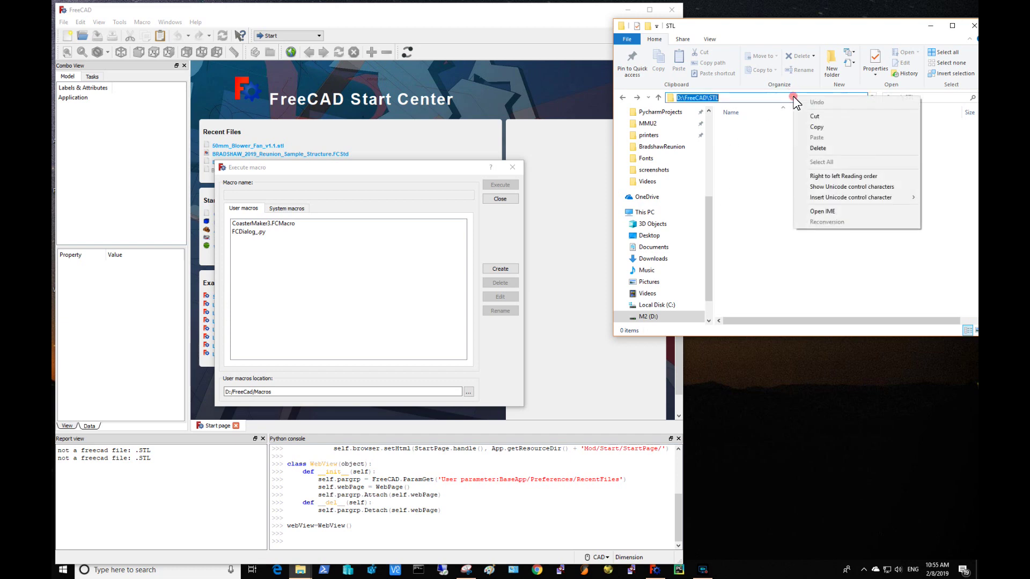
{"action": "left_click", "coordinate": [819, 127]}
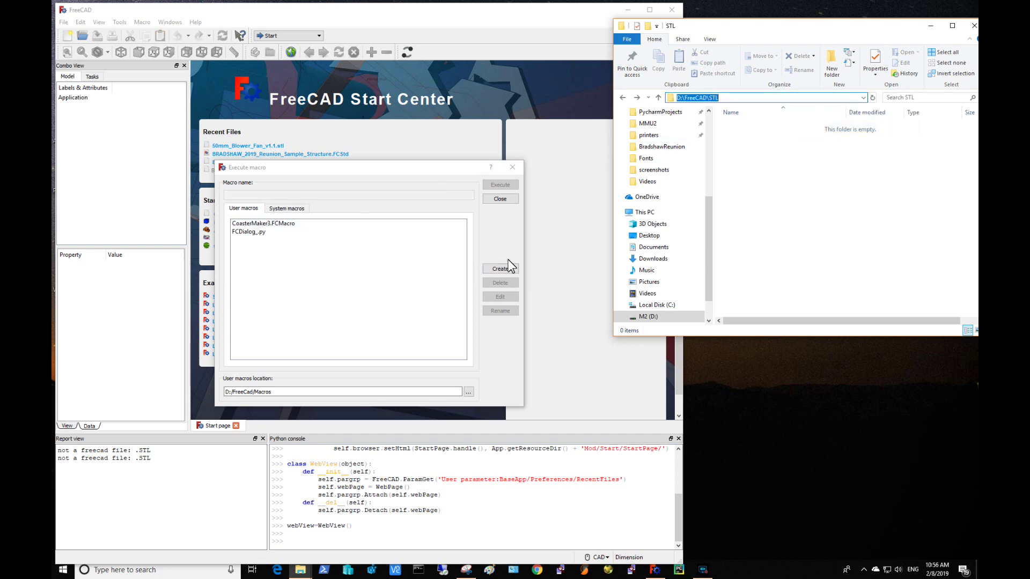
Close the Execute macro dialog and bring up the Macros page of Tools > Customize
{"action": "left_click", "coordinate": [494, 200]}
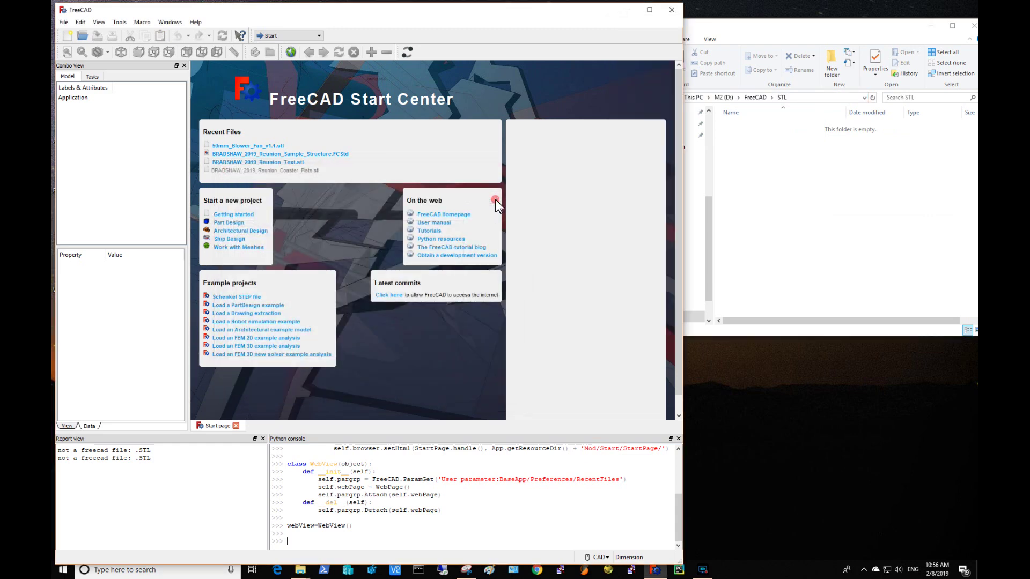
{"action": "left_click", "coordinate": [115, 23]}
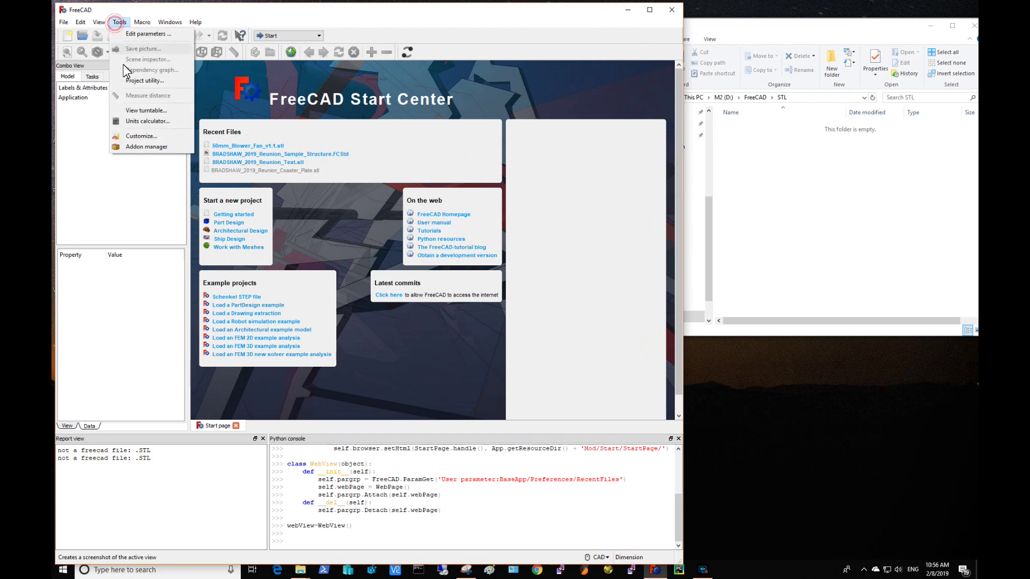
{"action": "left_click", "coordinate": [135, 136]}
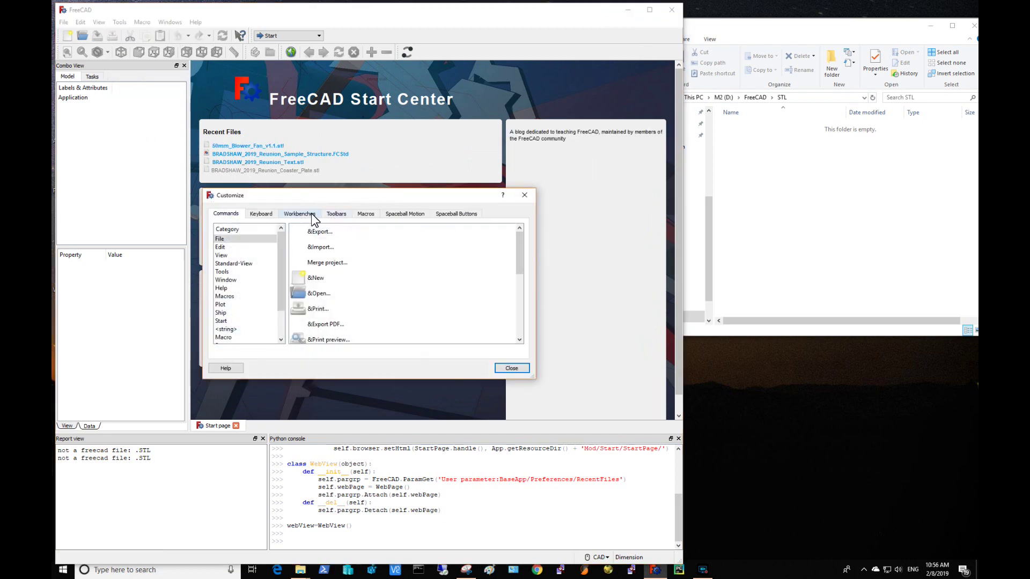
{"action": "left_click", "coordinate": [367, 215]}
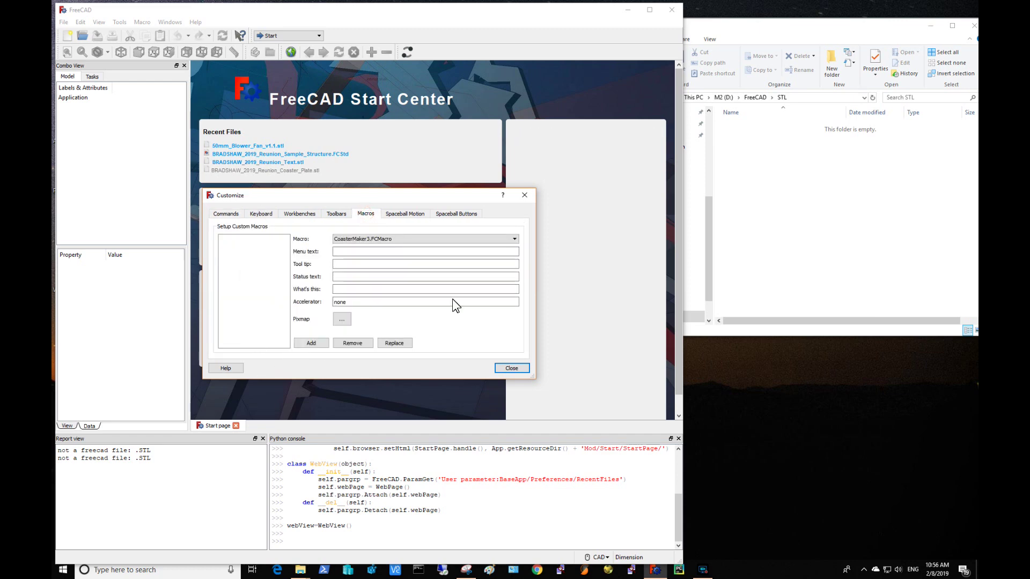
Add a 'Coaster Maker' macro command for CoasterMaker3.FCMacro with a chosen Pixmap icon
{"action": "left_click", "coordinate": [514, 239]}
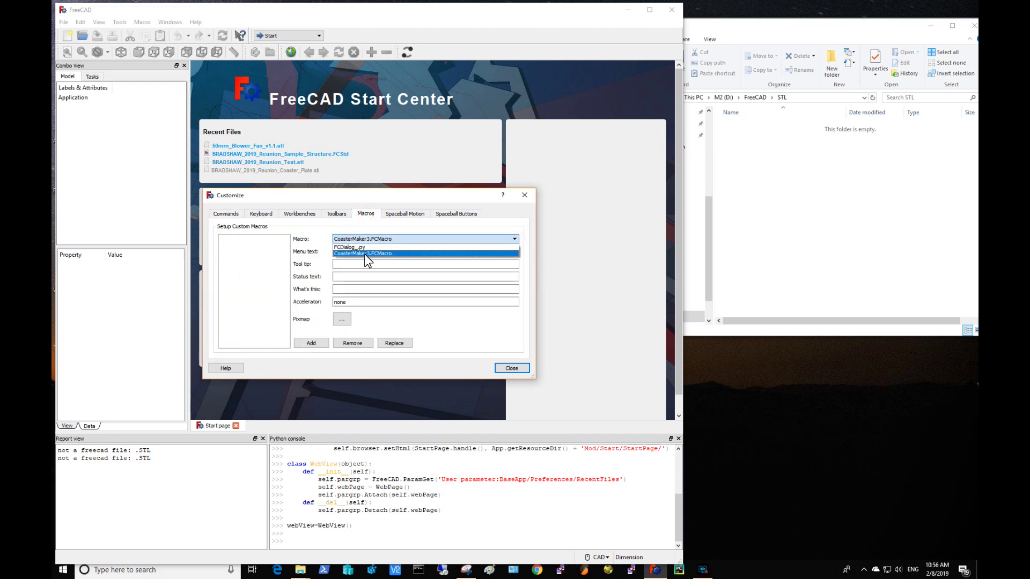
{"action": "left_click", "coordinate": [365, 254]}
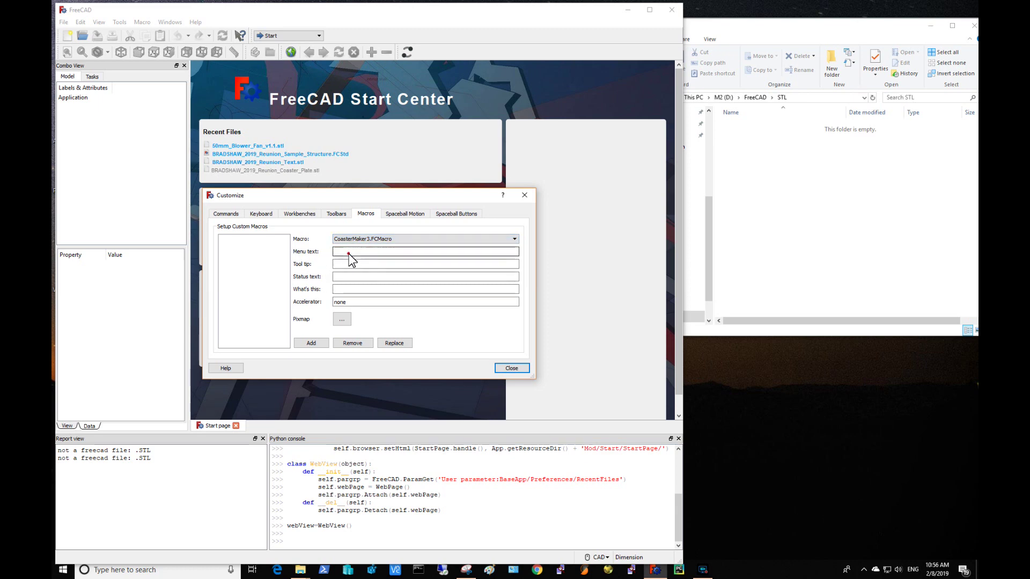
{"action": "left_click", "coordinate": [348, 253]}
{"action": "type", "text": "Coaster Maker"}
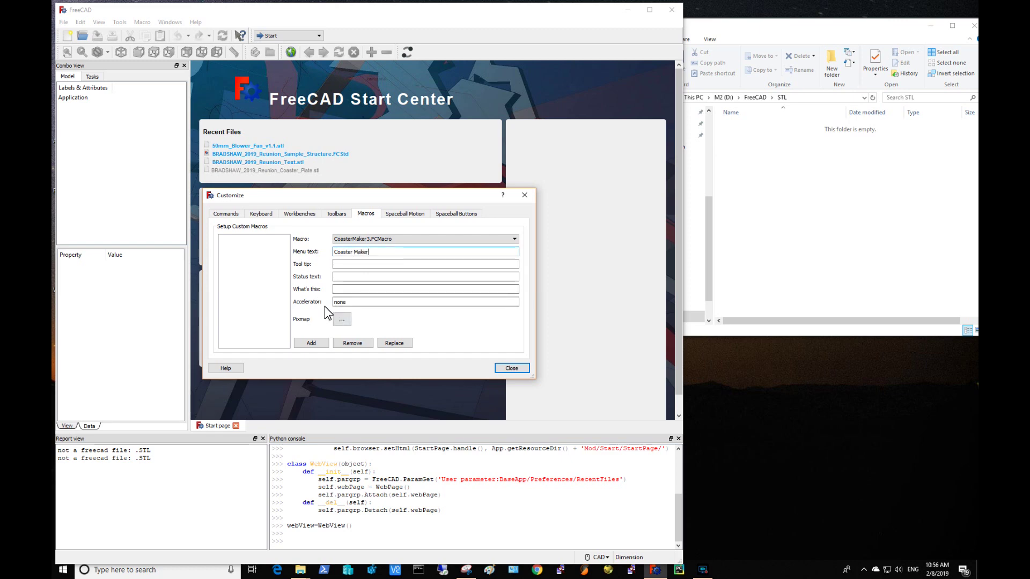
{"action": "left_click", "coordinate": [339, 321]}
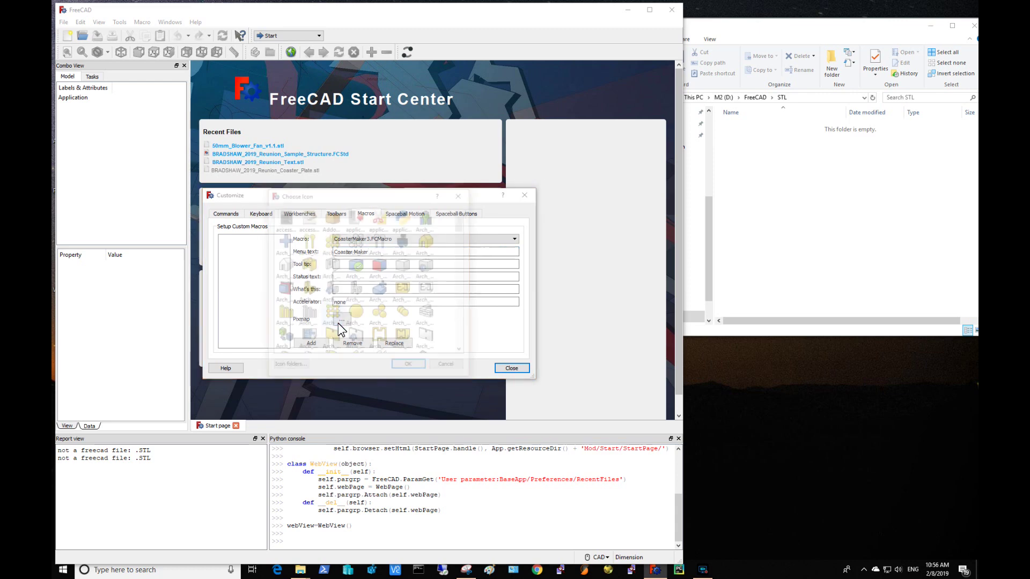
{"action": "scroll", "coordinate": [399, 325], "scroll_direction": "down", "scroll_amount": 5}
{"action": "scroll", "coordinate": [414, 322], "scroll_direction": "down", "scroll_amount": 10}
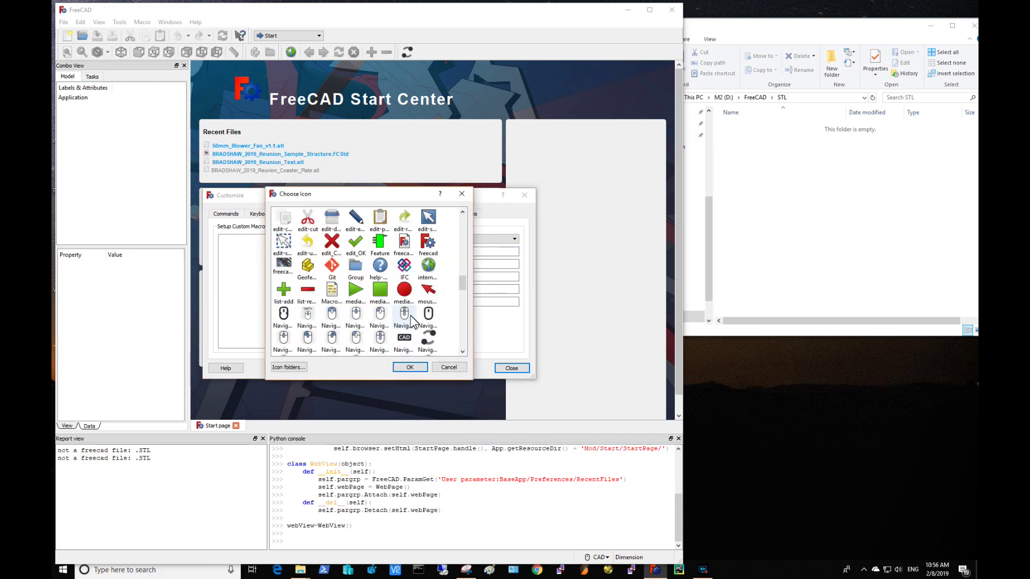
{"action": "double_click", "coordinate": [429, 266]}
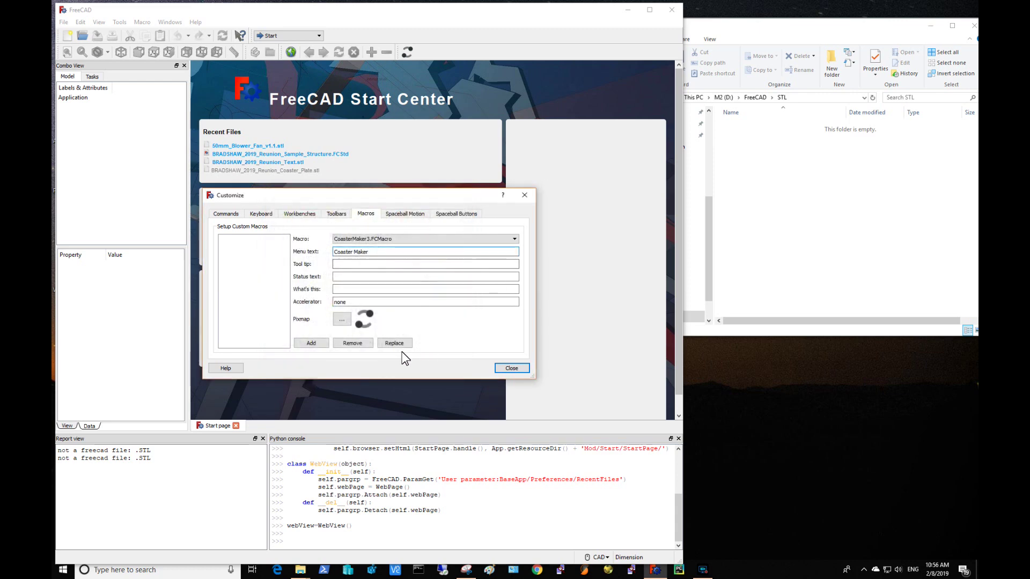
{"action": "left_click", "coordinate": [312, 343]}
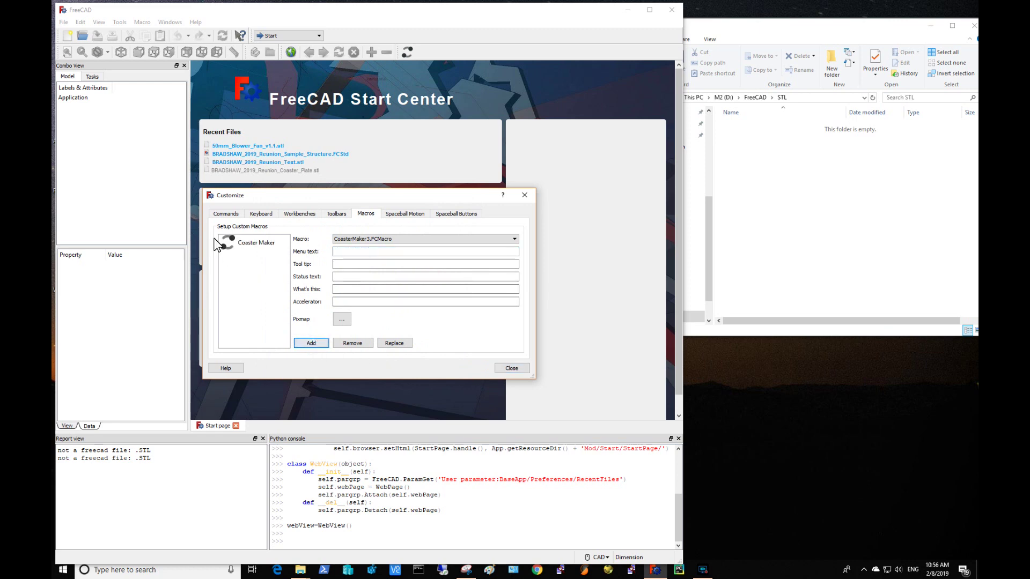
{"action": "left_click", "coordinate": [338, 214]}
List the Macros category for the Global toolbar set and select Coaster Maker
{"action": "left_click", "coordinate": [393, 228]}
{"action": "scroll", "coordinate": [404, 256], "scroll_direction": "up", "scroll_amount": 5}
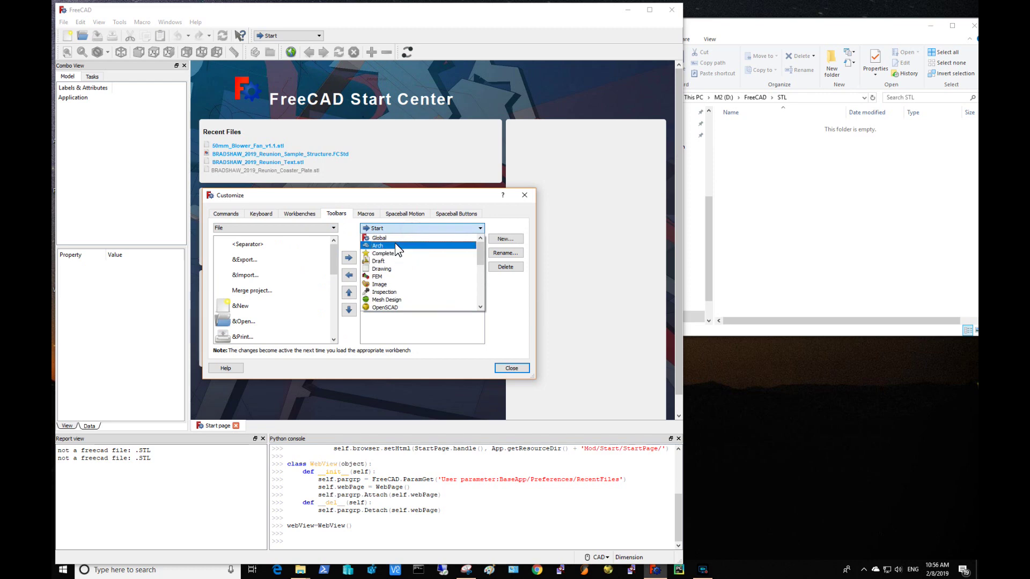
{"action": "left_click", "coordinate": [394, 239]}
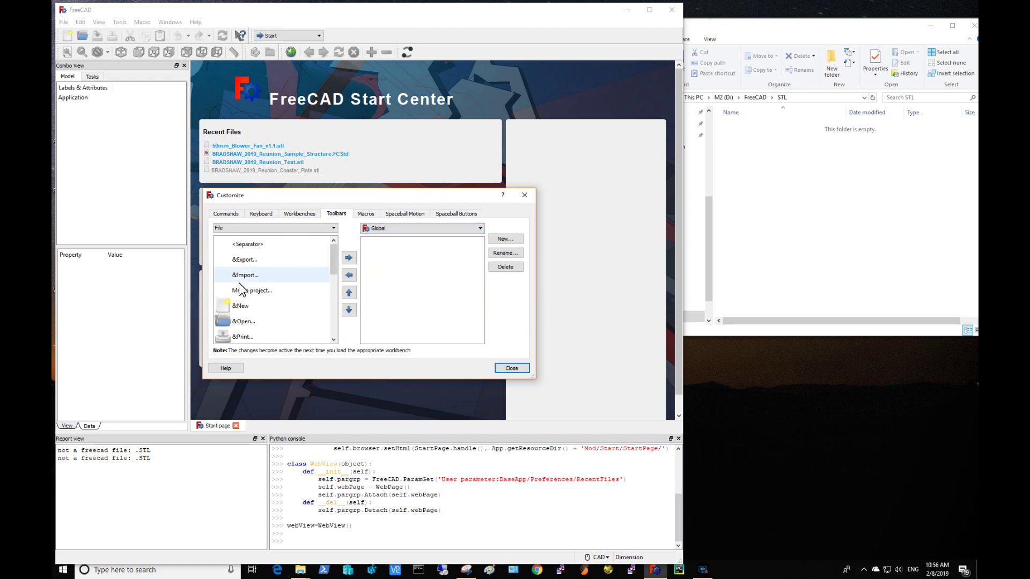
{"action": "left_click", "coordinate": [261, 228]}
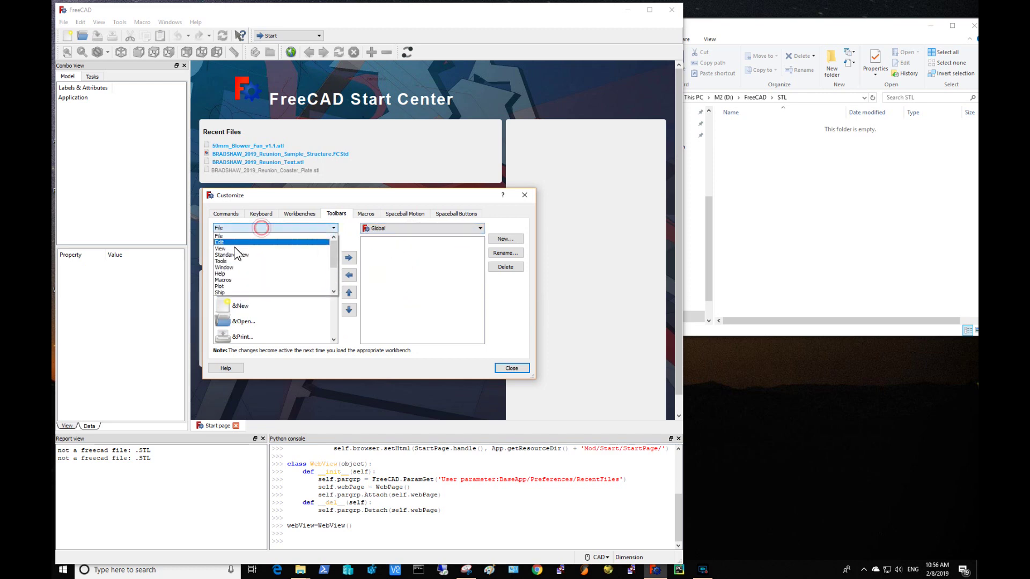
{"action": "left_click", "coordinate": [234, 279]}
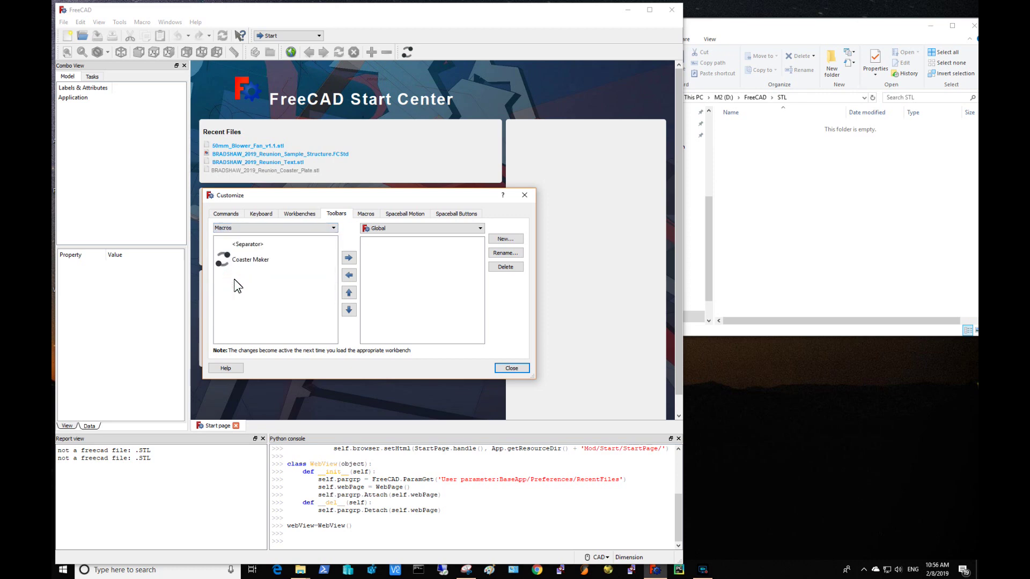
{"action": "left_click", "coordinate": [243, 260]}
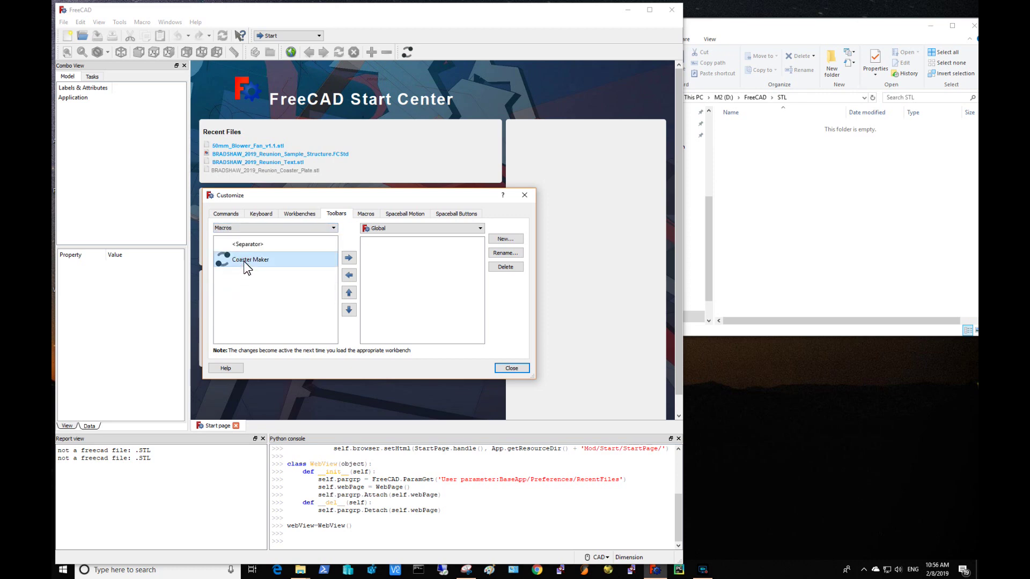
{"action": "left_click", "coordinate": [348, 257]}
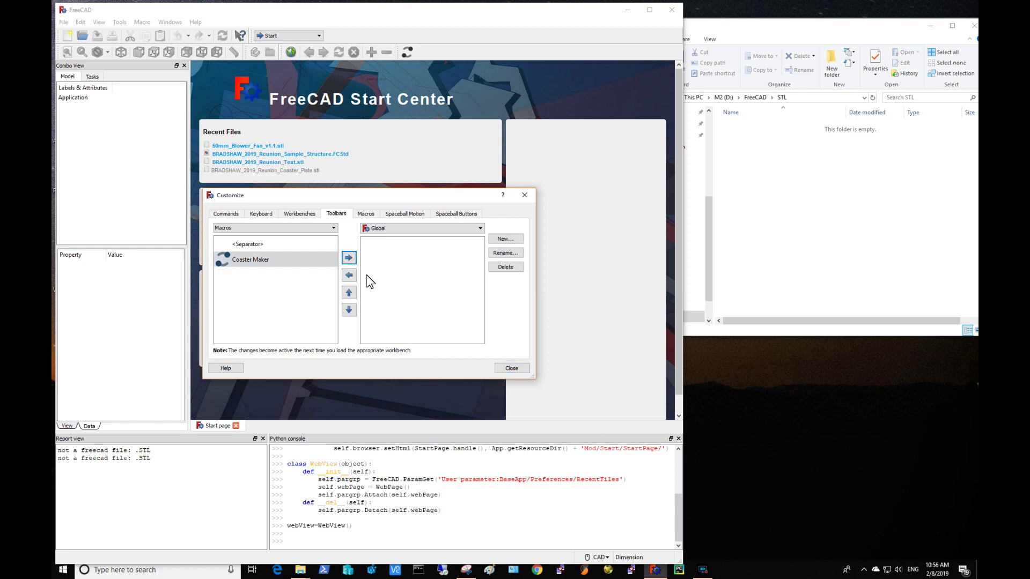
Create a new toolbar 'Text Extrusion', add Coaster Maker to it, and close Customize
{"action": "left_click", "coordinate": [504, 238]}
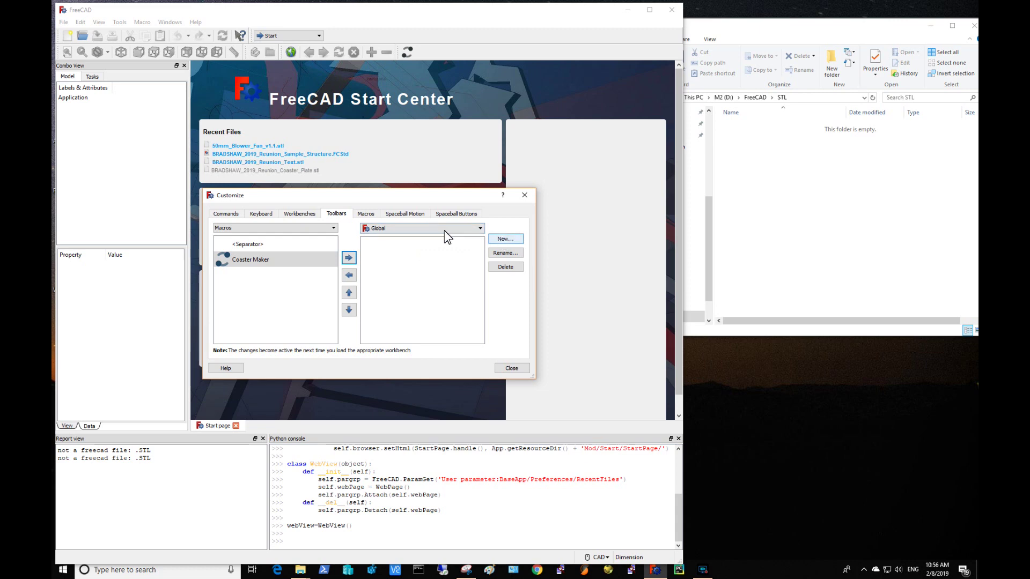
{"action": "left_click", "coordinate": [502, 240]}
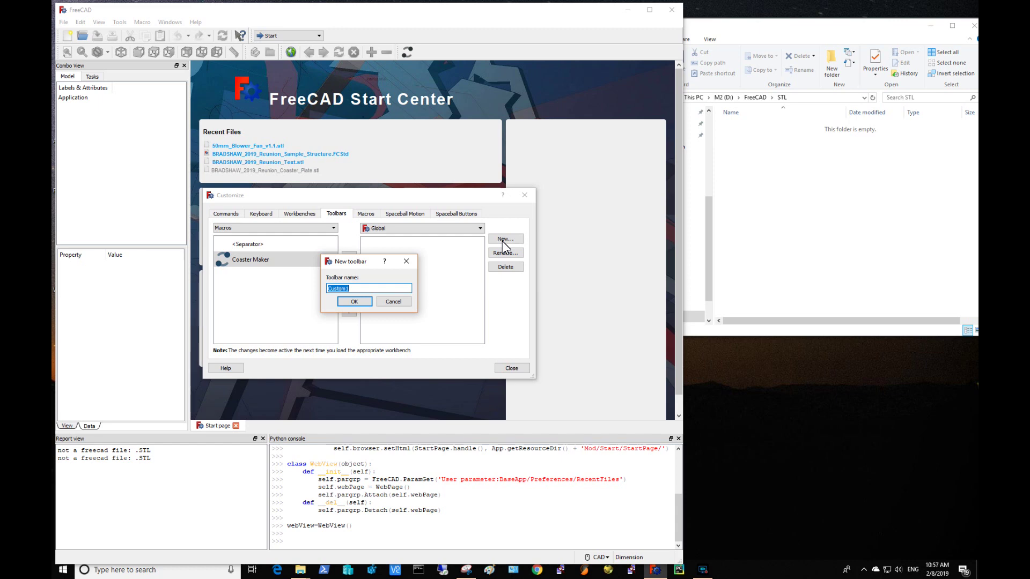
{"action": "type", "text": "Text Extrusion"}
{"action": "key", "text": "Return"}
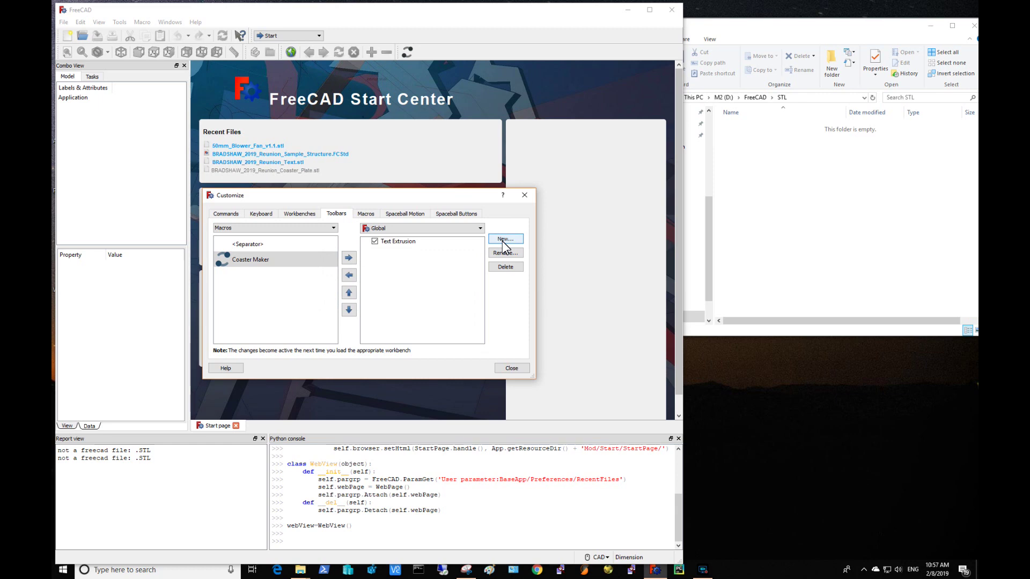
{"action": "left_click", "coordinate": [349, 258]}
{"action": "left_click", "coordinate": [518, 369]}
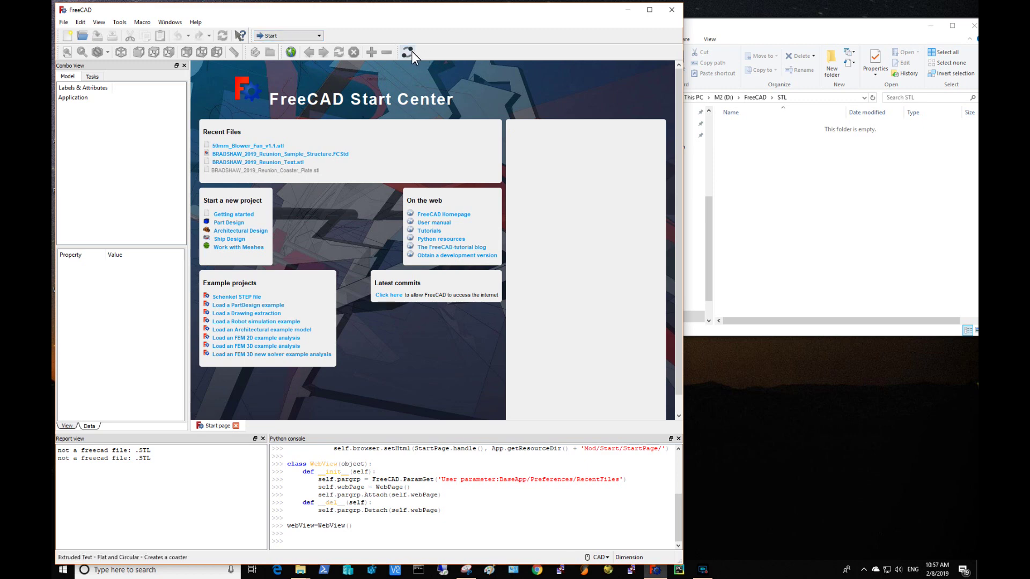
Switch to the Complete workbench and back to Start, run Coaster Maker, then close the open window
{"action": "left_click", "coordinate": [320, 36]}
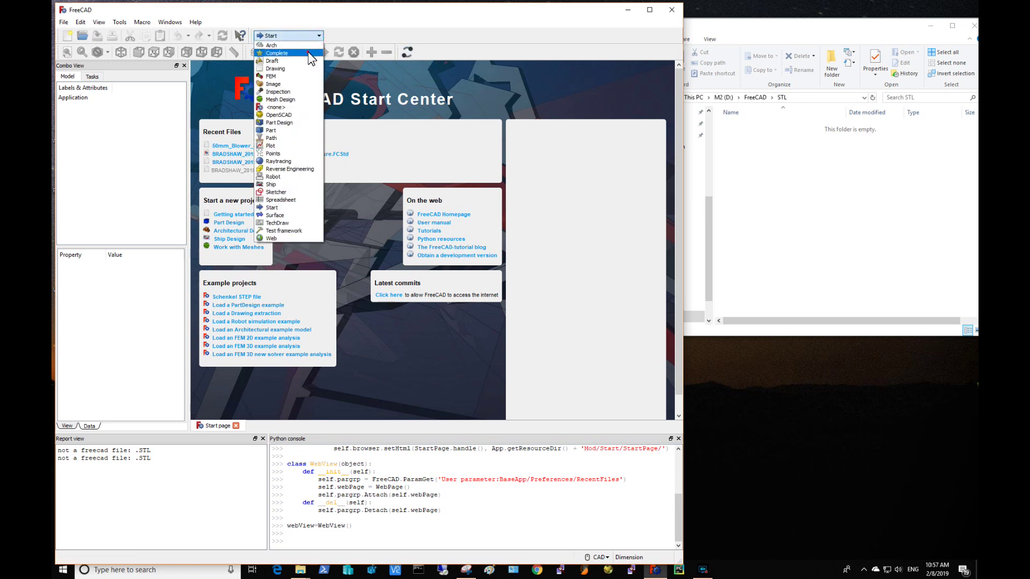
{"action": "left_click", "coordinate": [307, 51]}
{"action": "left_click", "coordinate": [316, 39]}
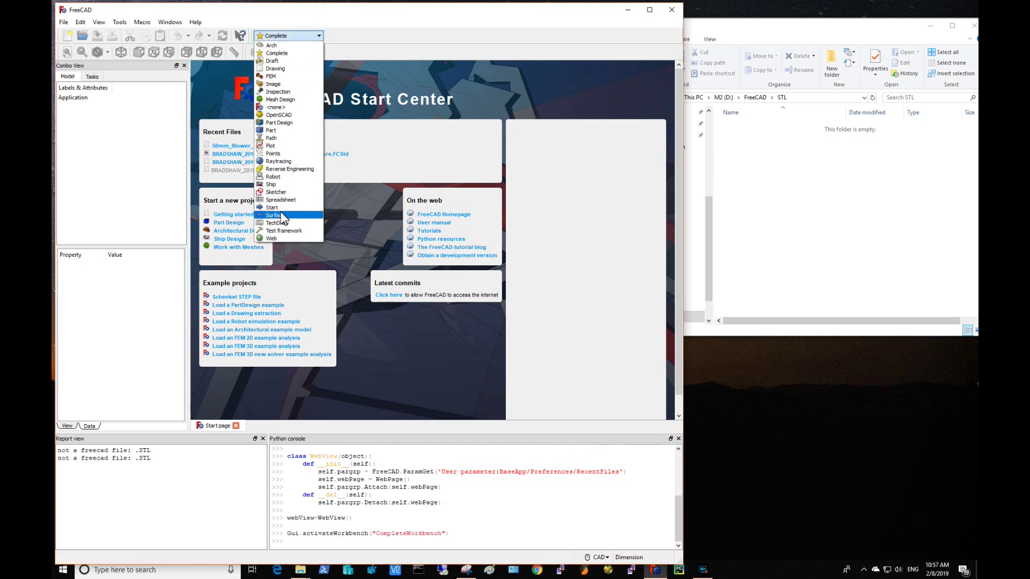
{"action": "left_click", "coordinate": [281, 206]}
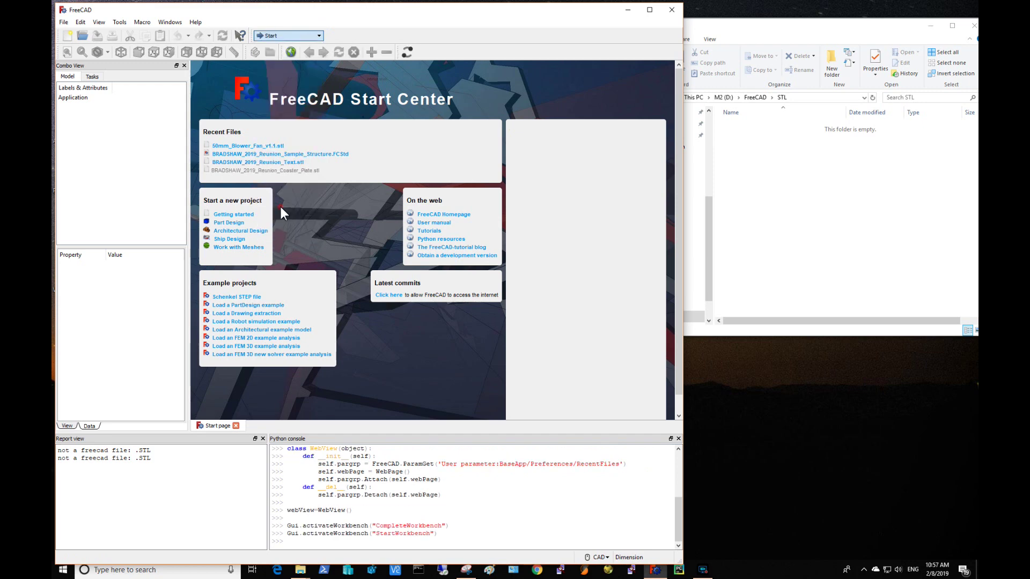
{"action": "left_click", "coordinate": [407, 53]}
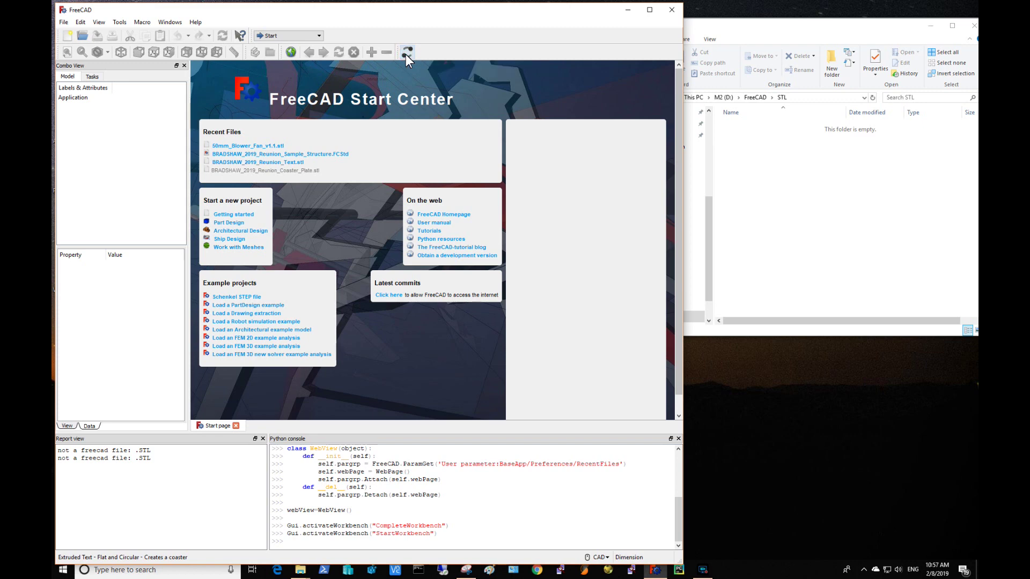
{"action": "left_click", "coordinate": [676, 15]}
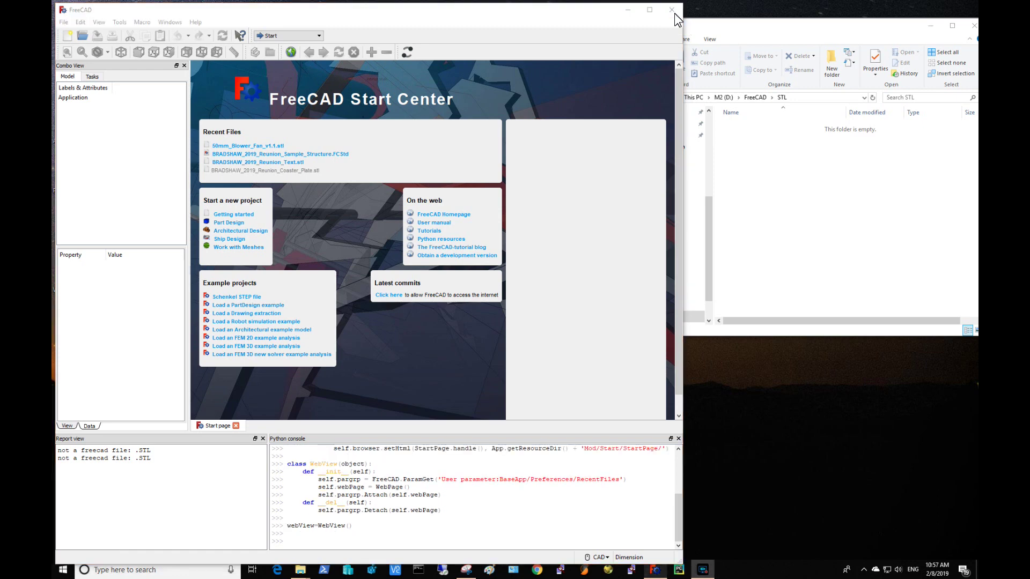
Run Coaster Maker with Create Coaster unchecked to build only the MULTIPLE / PRUSA MMU 2.0 / Materials text
{"action": "left_click", "coordinate": [406, 52]}
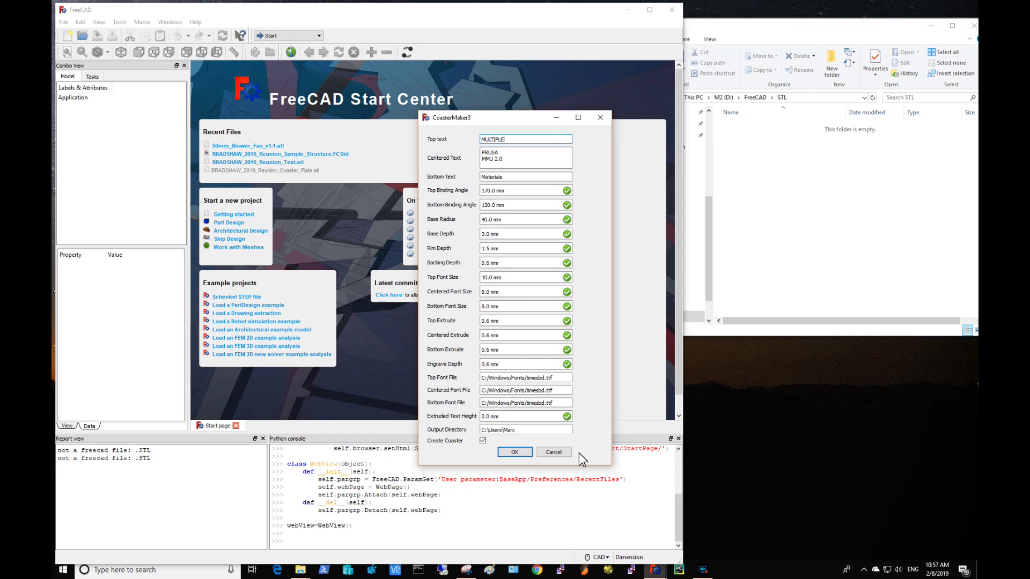
{"action": "left_click", "coordinate": [484, 441]}
{"action": "left_click", "coordinate": [515, 454]}
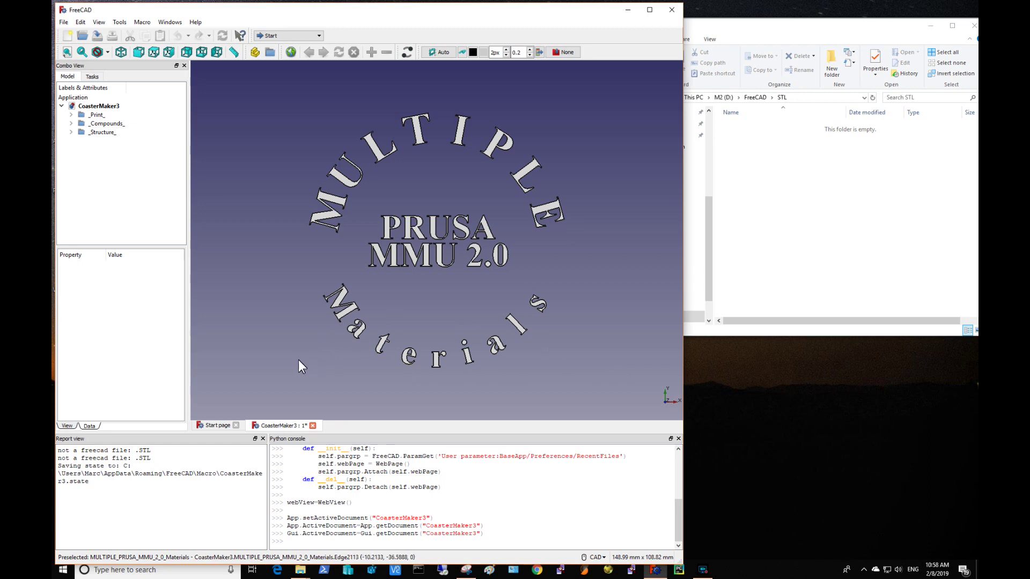
Tilt the lettering view and expand the _Print_, _Compounds_ and _Structure_ groups in the Model tree
{"action": "middle_click_drag", "start_coordinate": [296, 358], "coordinate": [334, 328]}
{"action": "scroll", "coordinate": [328, 337], "scroll_direction": "up", "scroll_amount": 2}
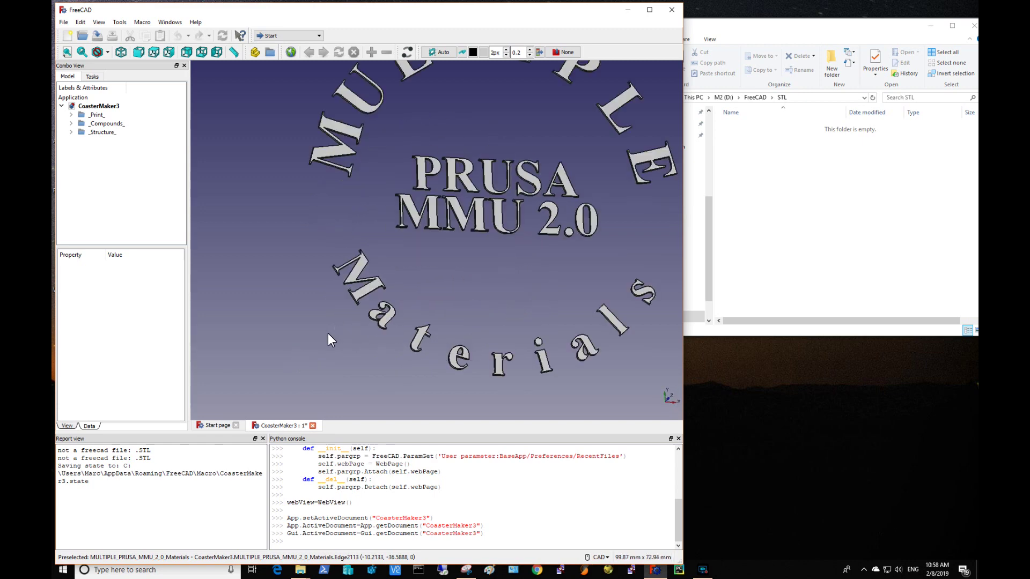
{"action": "scroll", "coordinate": [387, 321], "scroll_direction": "down", "scroll_amount": 4}
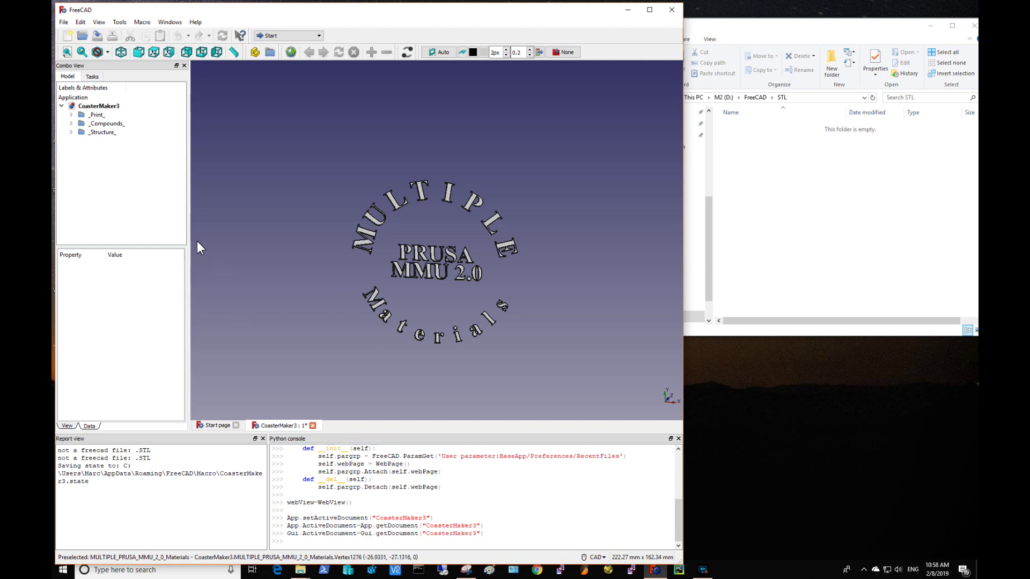
{"action": "left_click", "coordinate": [72, 114]}
{"action": "left_click", "coordinate": [102, 115]}
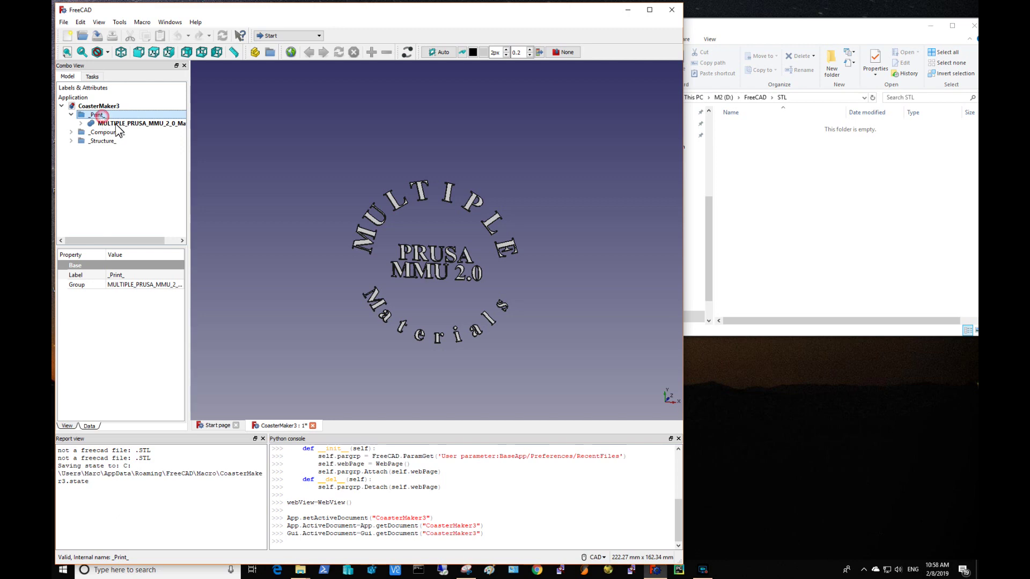
{"action": "left_click", "coordinate": [121, 124]}
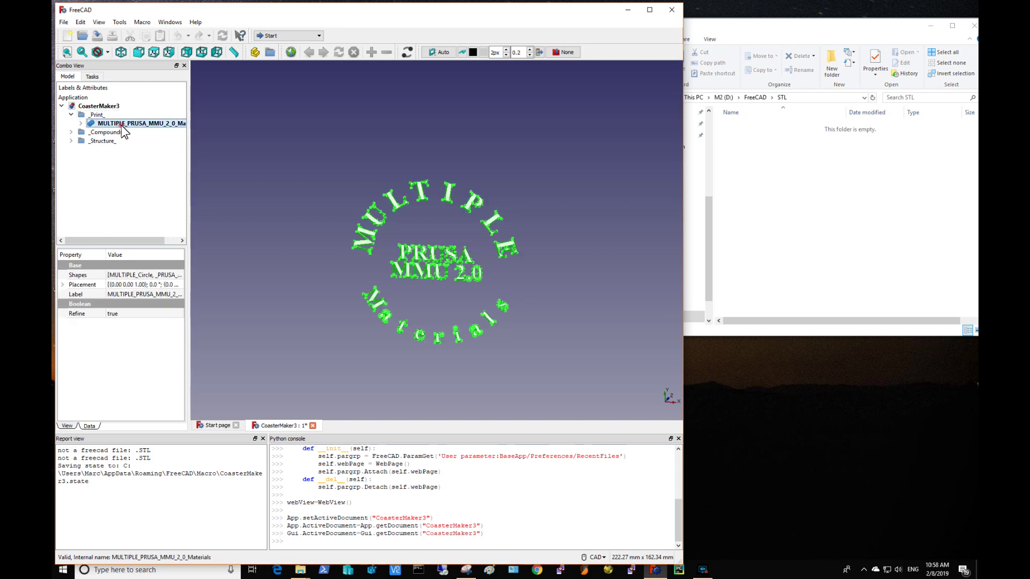
{"action": "left_click", "coordinate": [71, 132]}
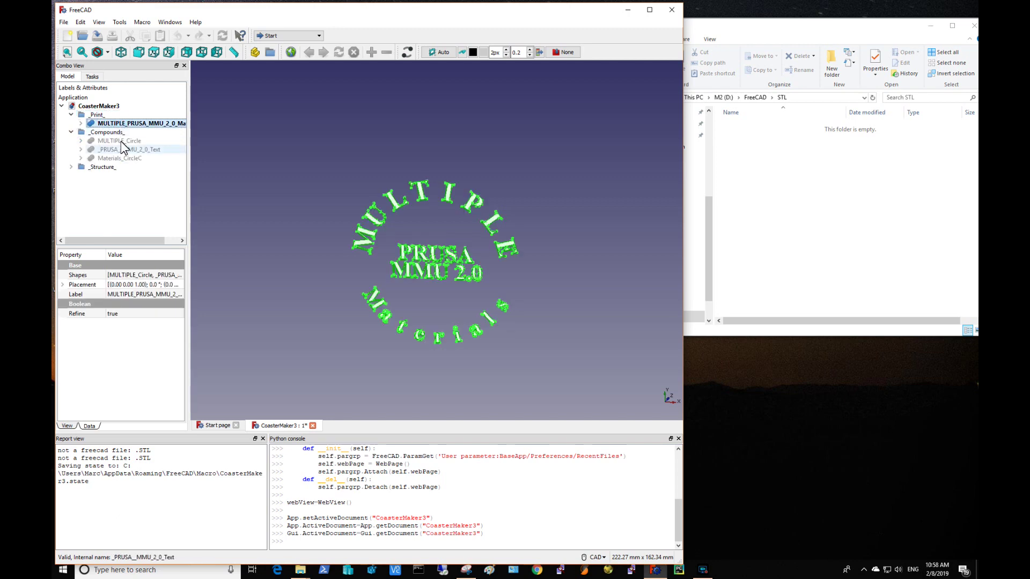
{"action": "left_click", "coordinate": [70, 166]}
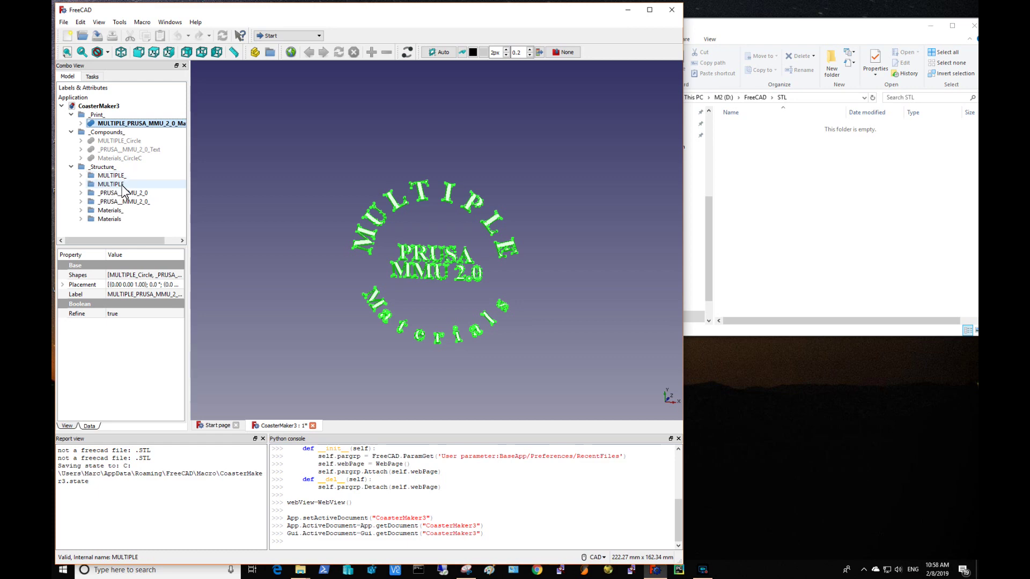
Inspect the individual MULTIPLE letters, collapse the groups, and reopen the CoasterMaker3 settings
{"action": "left_click", "coordinate": [81, 184]}
{"action": "scroll", "coordinate": [115, 189], "scroll_direction": "down", "scroll_amount": 2}
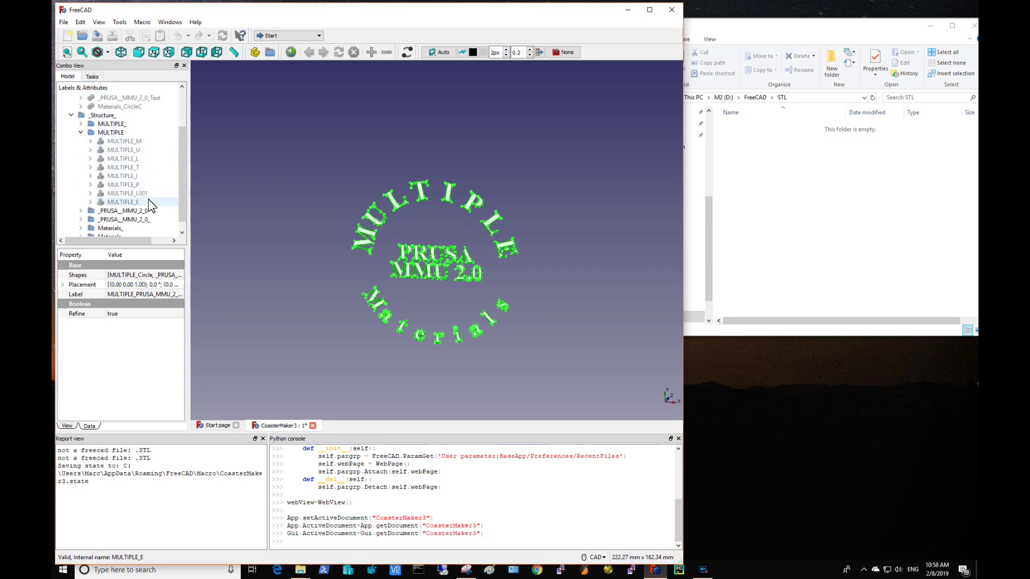
{"action": "left_click", "coordinate": [81, 133]}
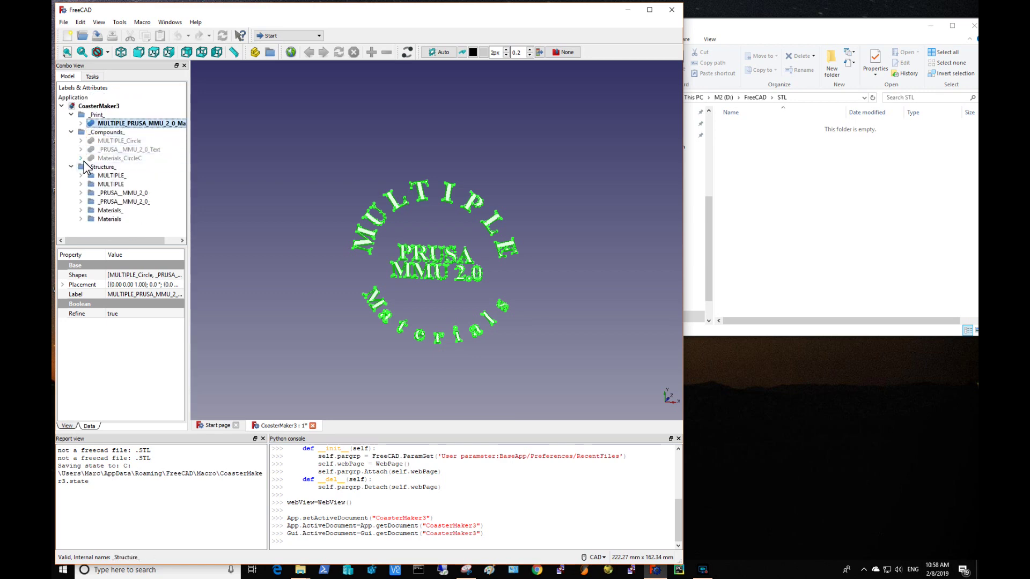
{"action": "left_click", "coordinate": [71, 132]}
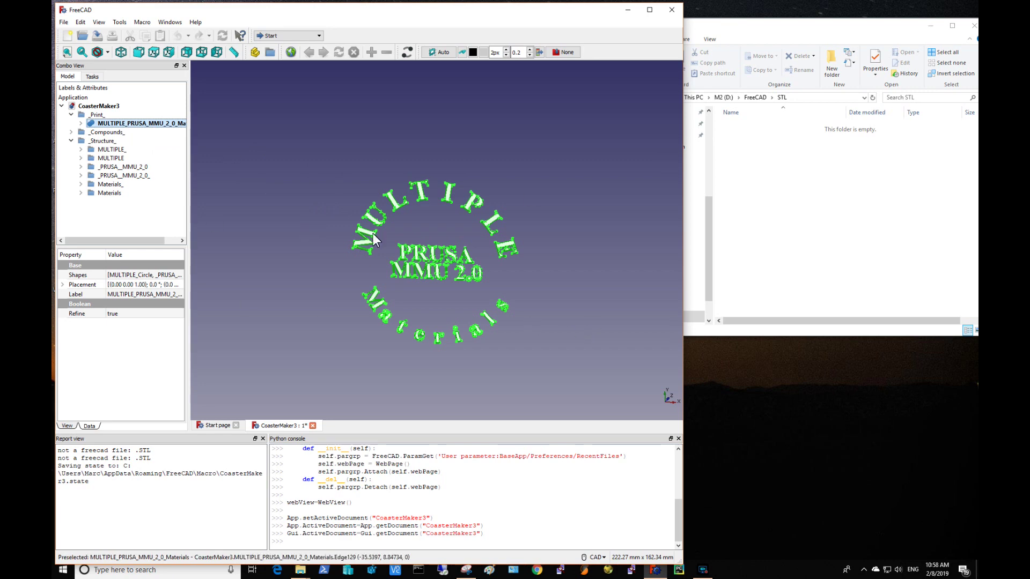
{"action": "left_click", "coordinate": [407, 57]}
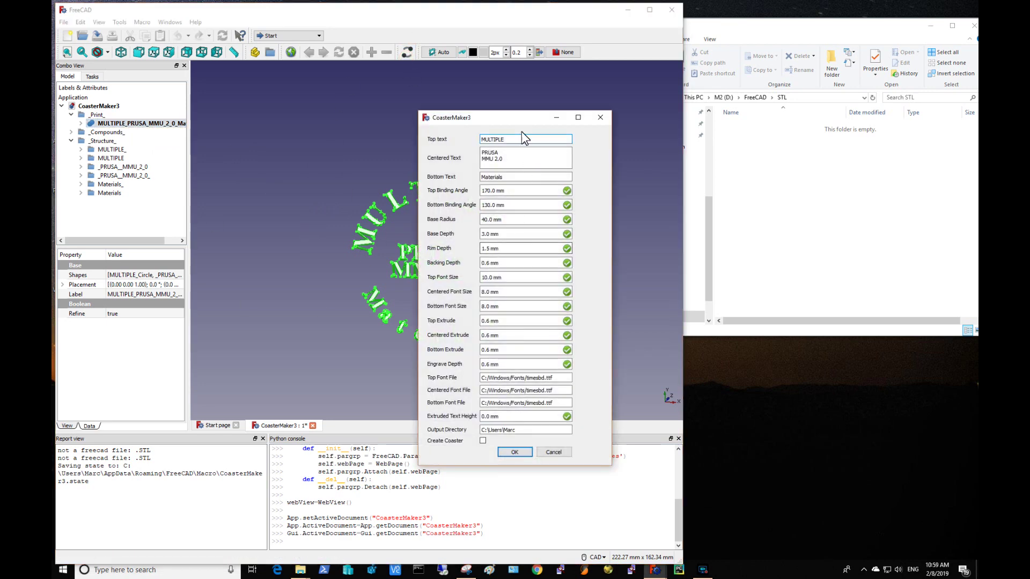
Move the CoasterMaker3 dialog aside, regenerate with the current settings, and bring it back
{"action": "left_click_drag", "start_coordinate": [515, 116], "coordinate": [394, 87]}
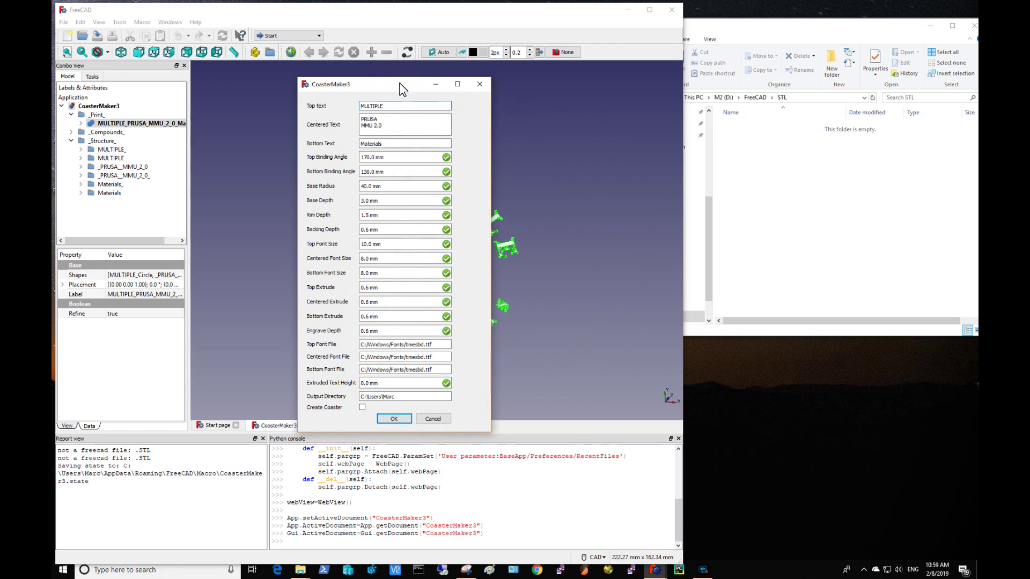
{"action": "left_click_drag", "start_coordinate": [399, 84], "coordinate": [252, 130]}
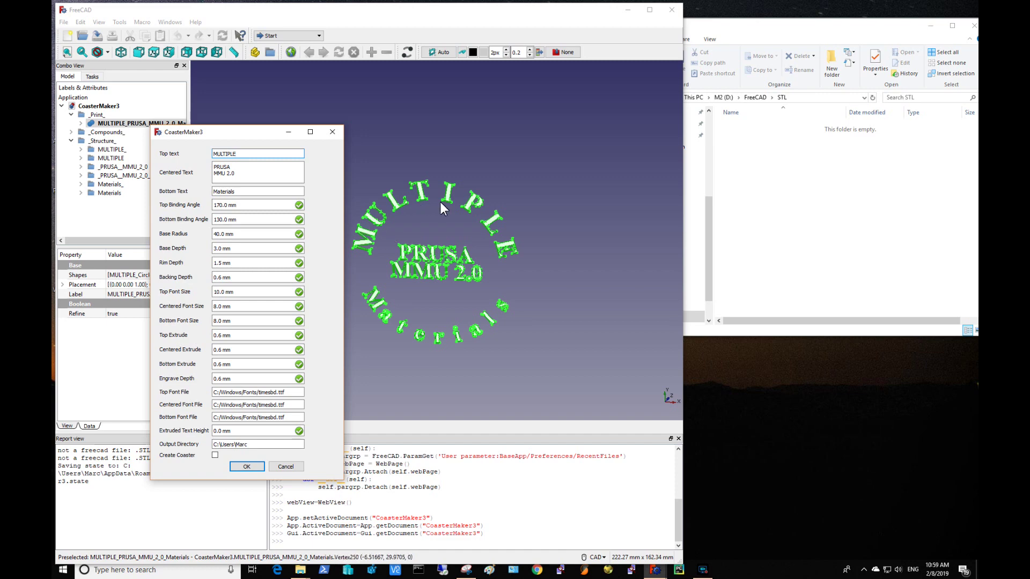
{"action": "key", "text": "Return"}
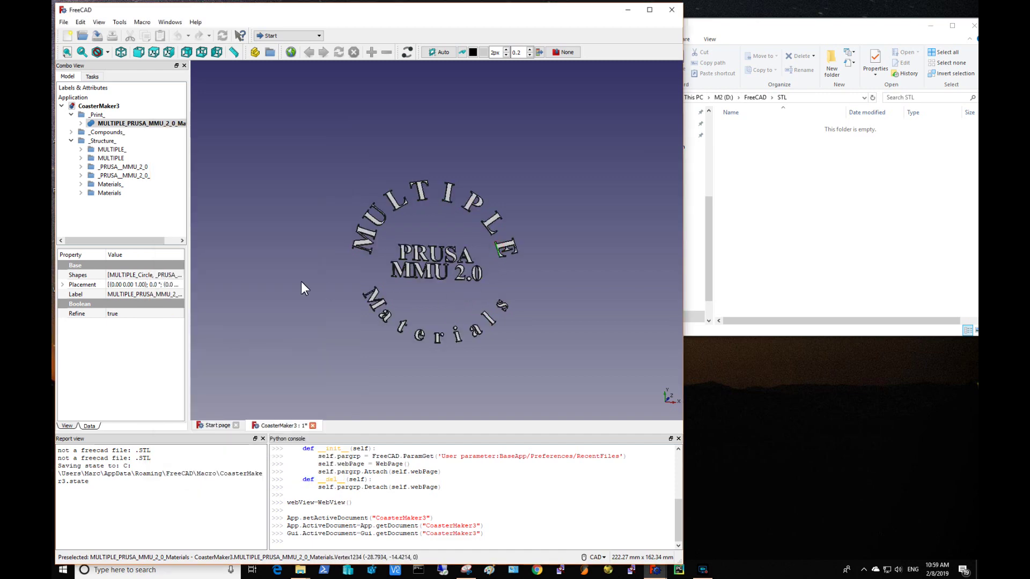
{"action": "key", "text": "alt+Tab"}
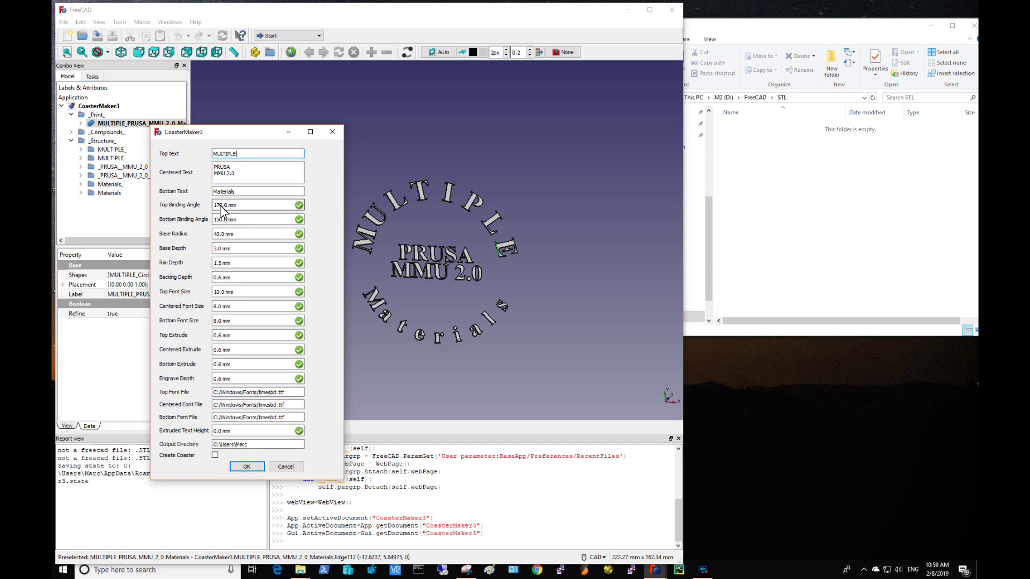
Change the top binding angle from 170 to 200.0 and regenerate the lettering
{"action": "left_click_drag", "start_coordinate": [220, 205], "coordinate": [208, 208]}
{"action": "type", "text": "20"}
{"action": "left_click", "coordinate": [245, 468]}
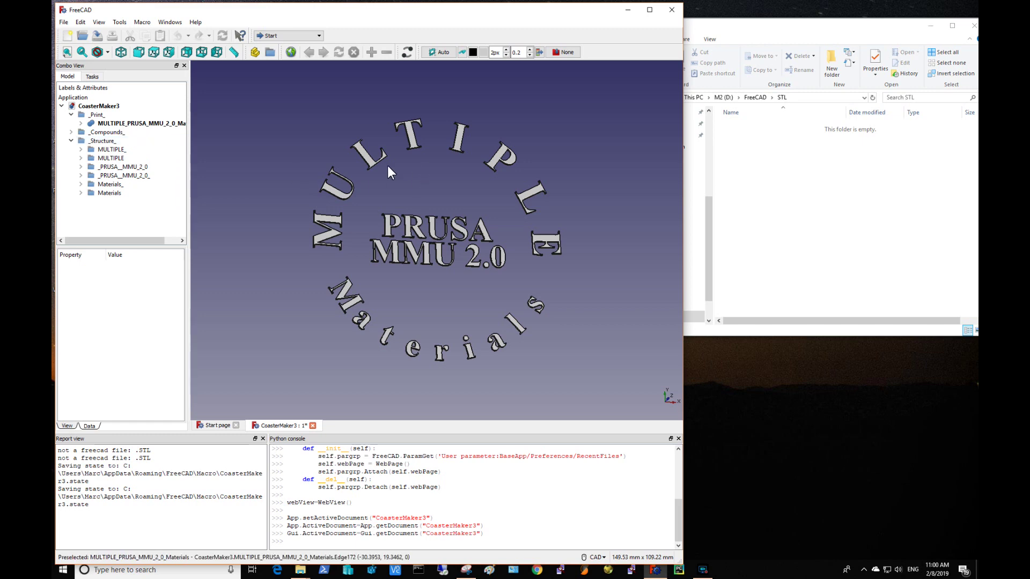
{"action": "left_click", "coordinate": [406, 51]}
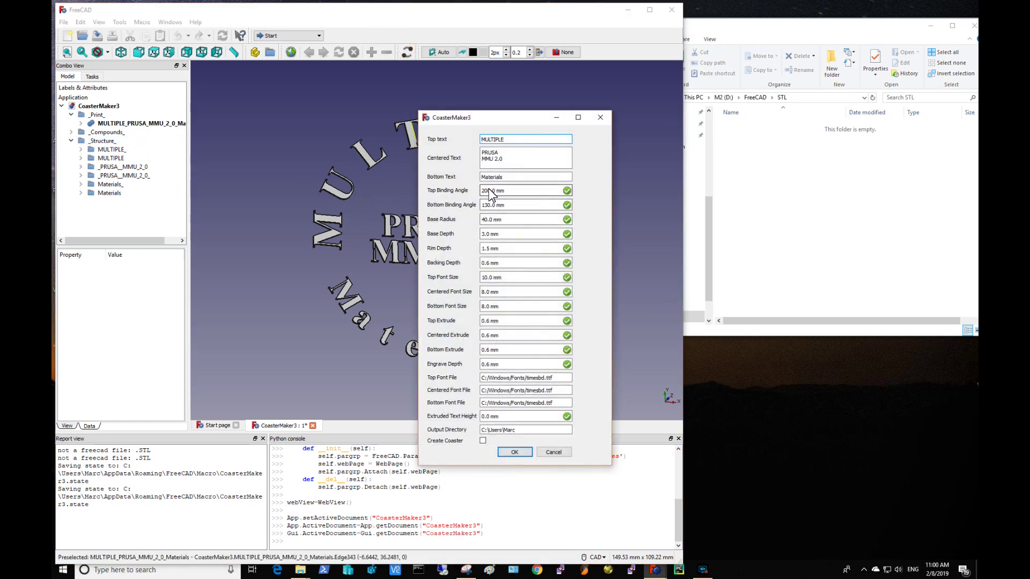
Try a top binding angle of 230.0 and regenerate the lettering
{"action": "left_click", "coordinate": [487, 191]}
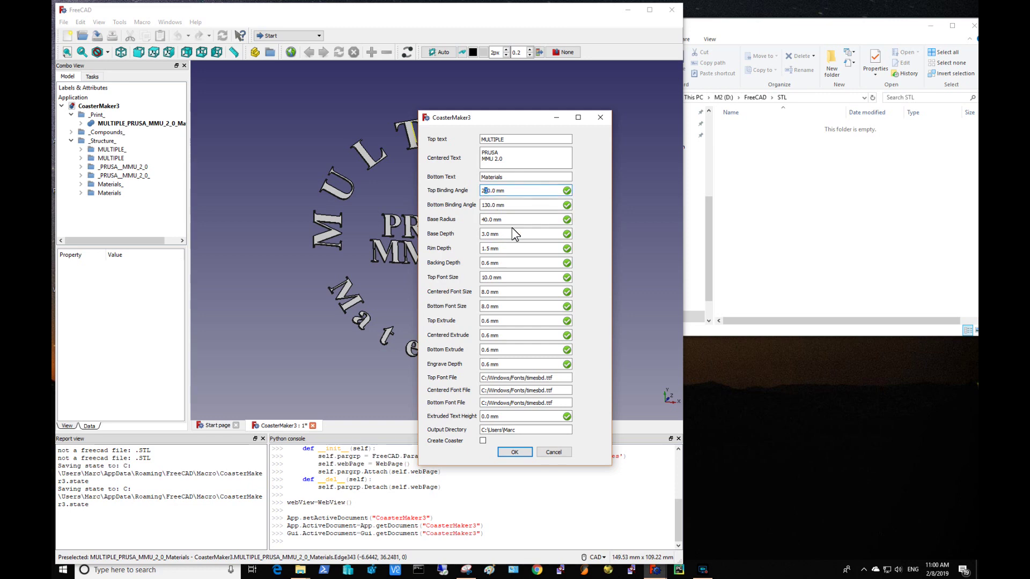
{"action": "type", "text": "3"}
{"action": "left_click", "coordinate": [515, 453]}
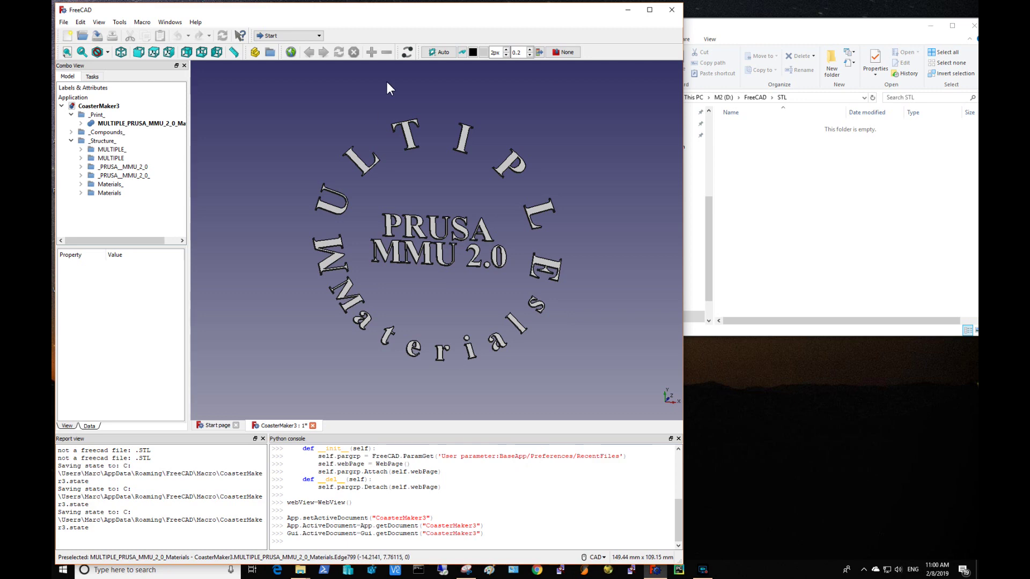
Reopen Coaster Maker and set the top binding angle to 150, rebuilding the lettering
{"action": "left_click", "coordinate": [407, 52]}
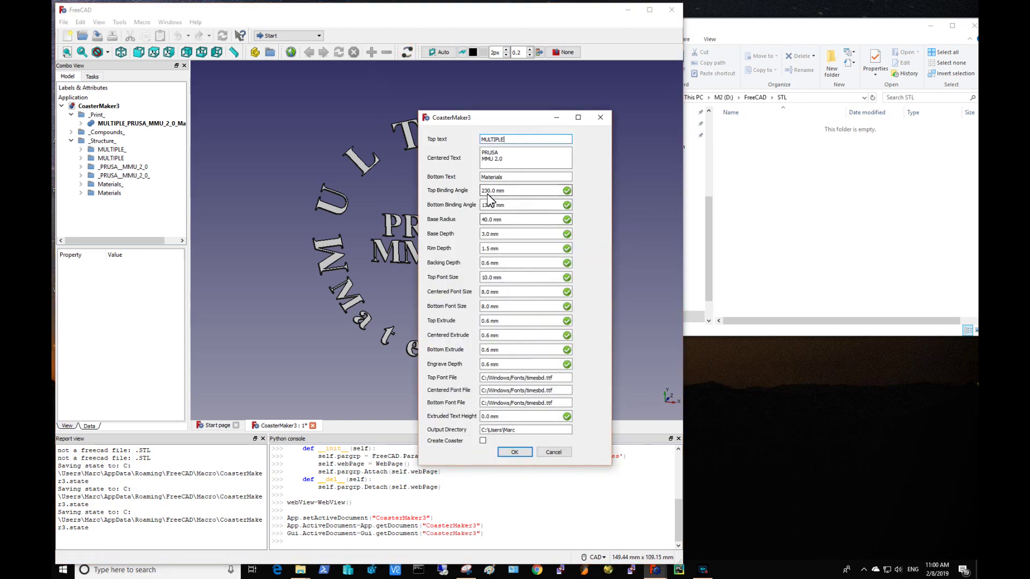
{"action": "double_click", "coordinate": [490, 191]}
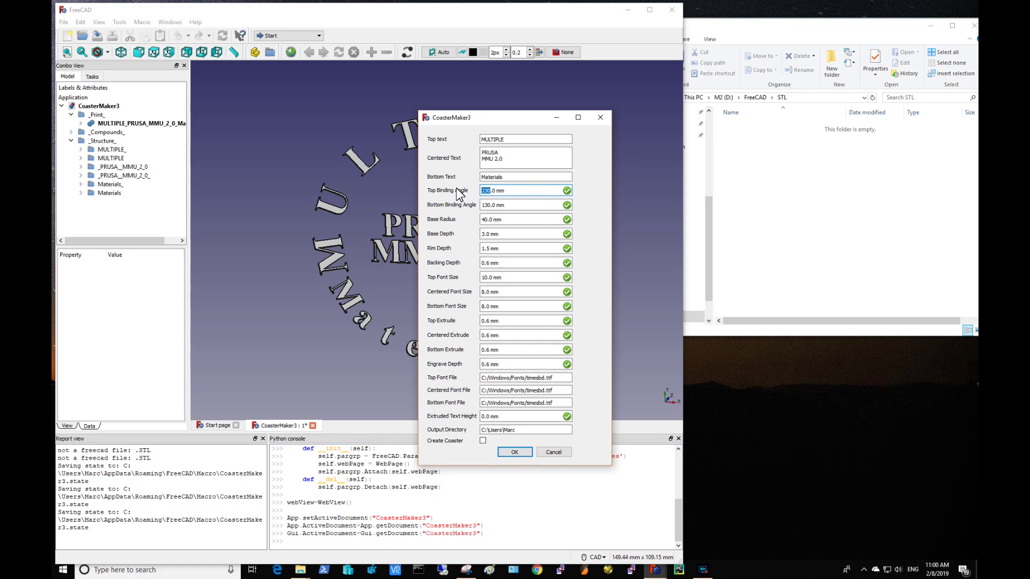
{"action": "type", "text": "150"}
{"action": "left_click", "coordinate": [506, 448]}
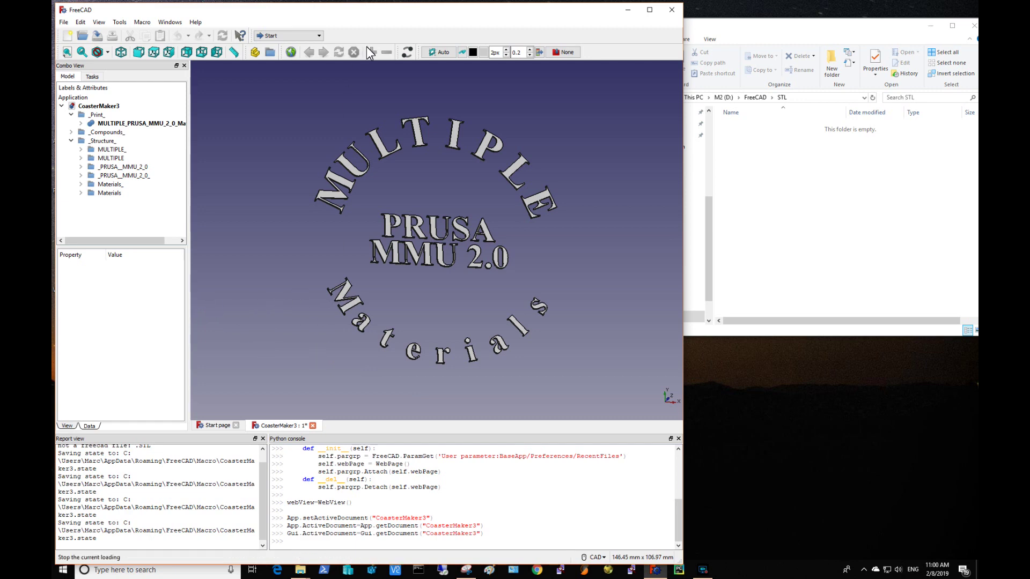
In Coaster Maker, paste D:\FreeCAD\STL from Explorer's address bar as the Output Directory
{"action": "left_click", "coordinate": [408, 52]}
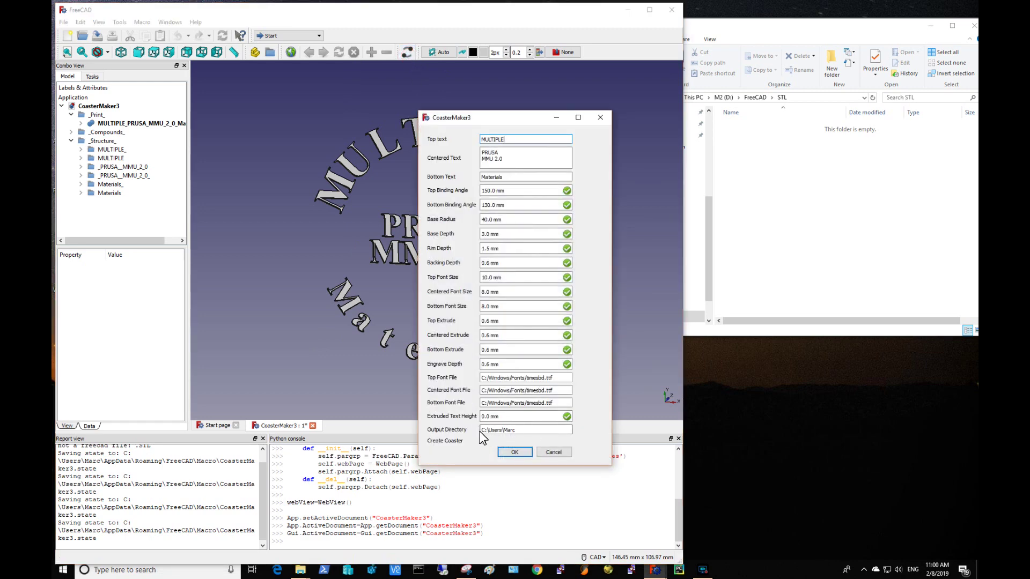
{"action": "left_click", "coordinate": [805, 97]}
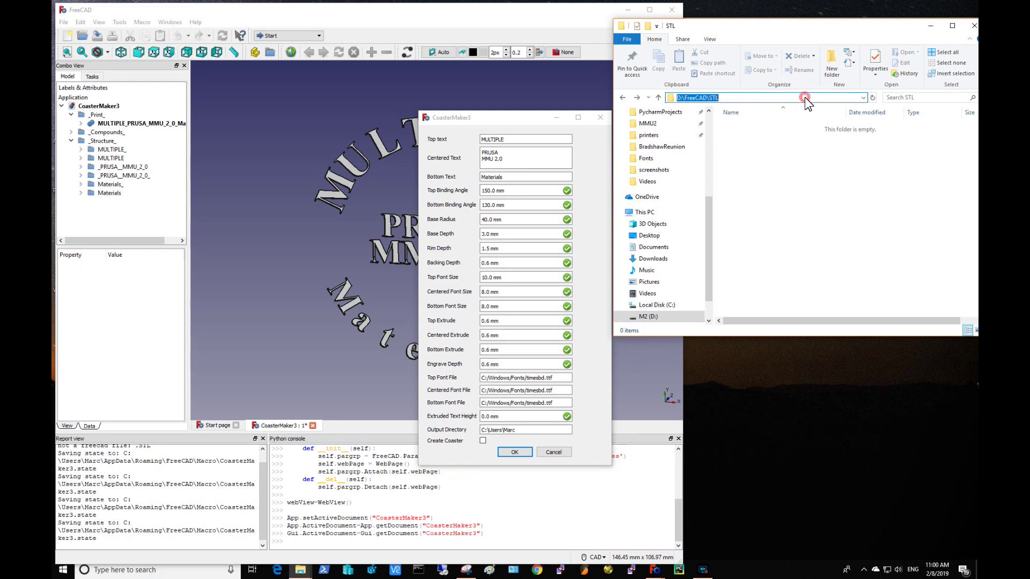
{"action": "right_click", "coordinate": [740, 97]}
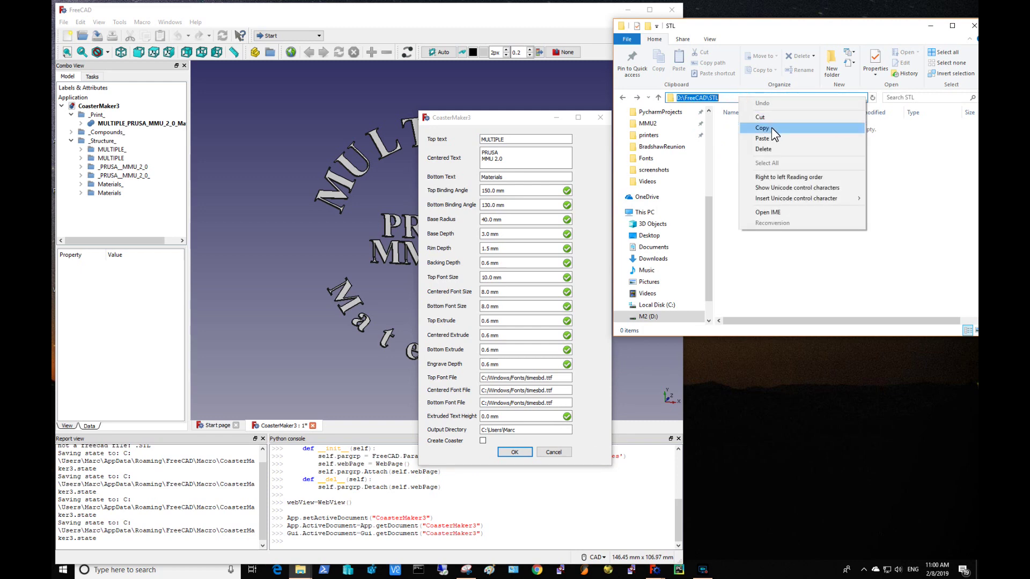
{"action": "left_click", "coordinate": [772, 127]}
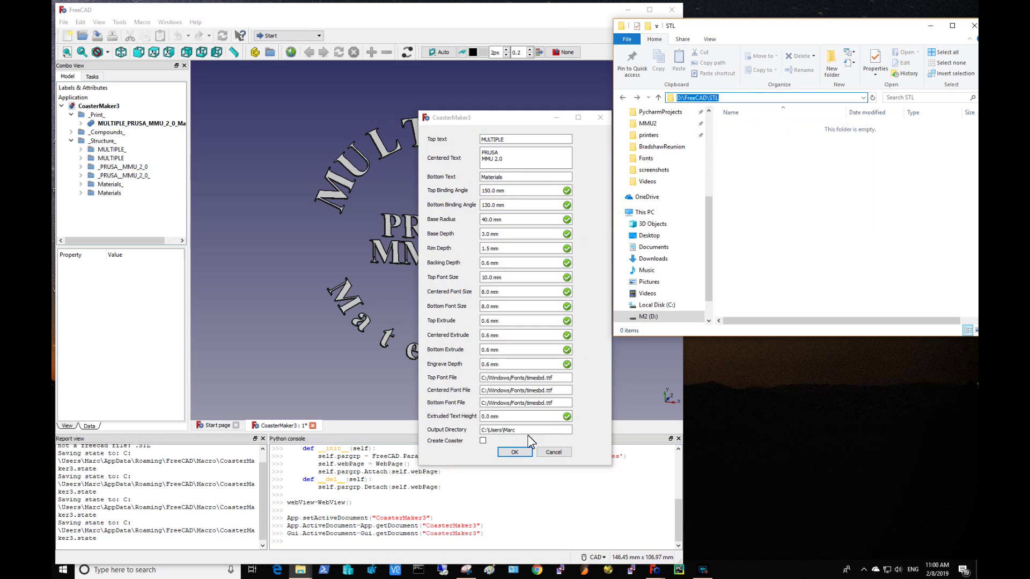
{"action": "left_click_drag", "start_coordinate": [525, 431], "coordinate": [472, 431]}
{"action": "key", "text": "ctrl+v"}
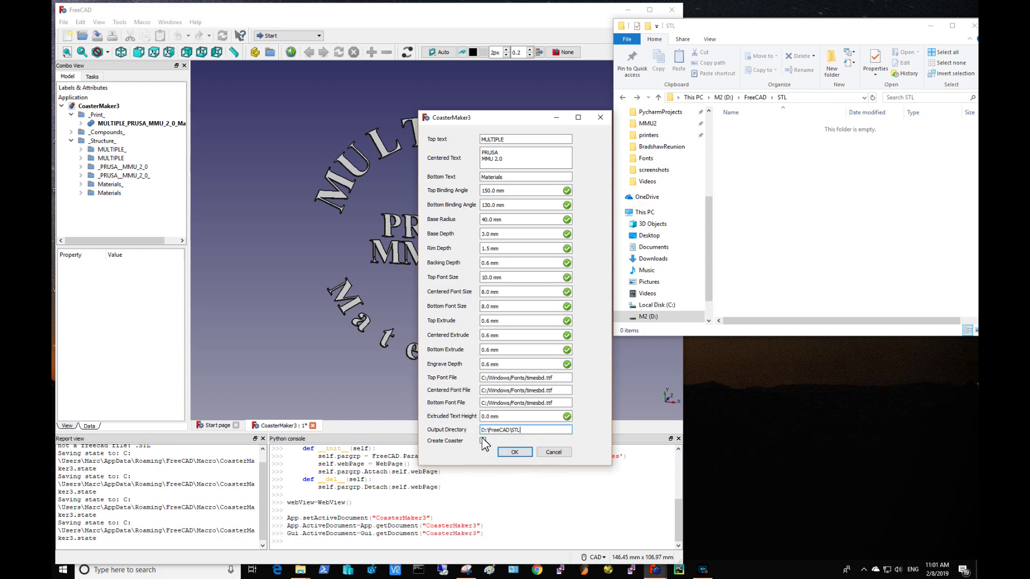
Turn on Create Coaster and run the coaster maker again
{"action": "left_click", "coordinate": [483, 440]}
{"action": "left_click", "coordinate": [483, 440]}
{"action": "left_click", "coordinate": [512, 452]}
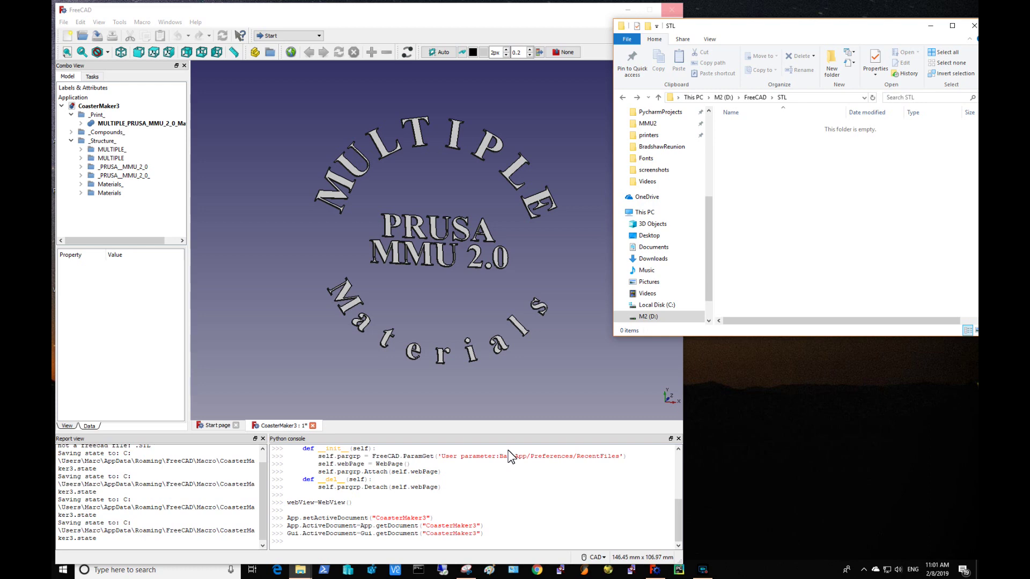
Orbit the finished cyan coaster to view it obliquely and from underneath
{"action": "left_click", "coordinate": [561, 406]}
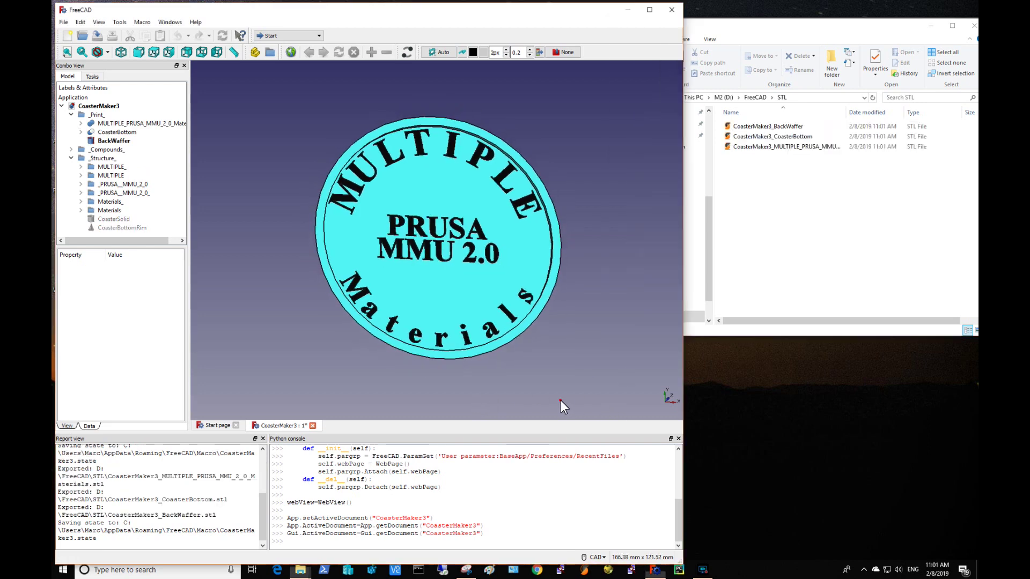
{"action": "middle_click_drag", "start_coordinate": [560, 401], "coordinate": [482, 328]}
{"action": "middle_click_drag", "start_coordinate": [536, 332], "coordinate": [548, 388]}
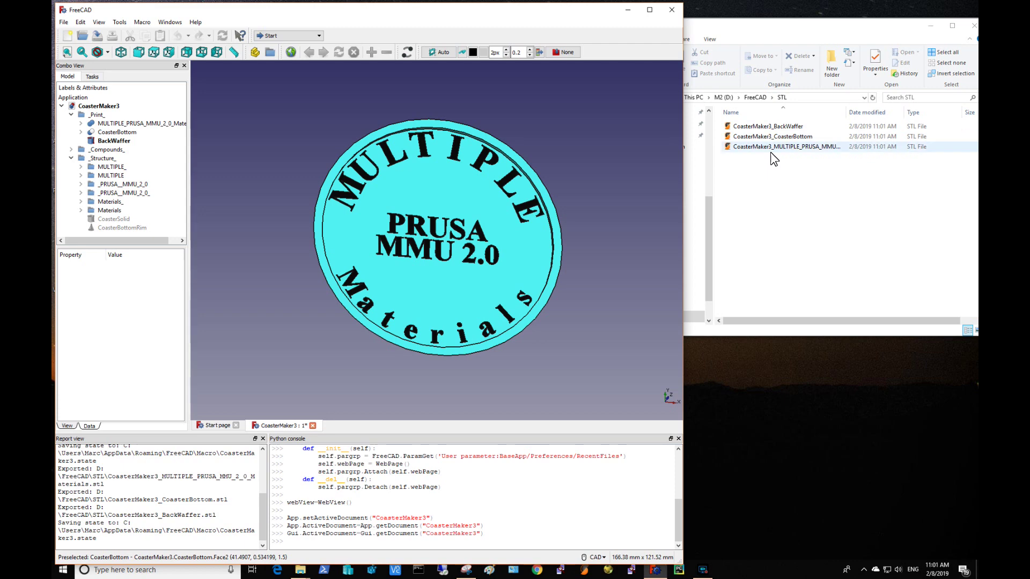
Drop the three exported coaster STLs into Slic3r as one multi-part object
{"action": "left_click", "coordinate": [585, 572]}
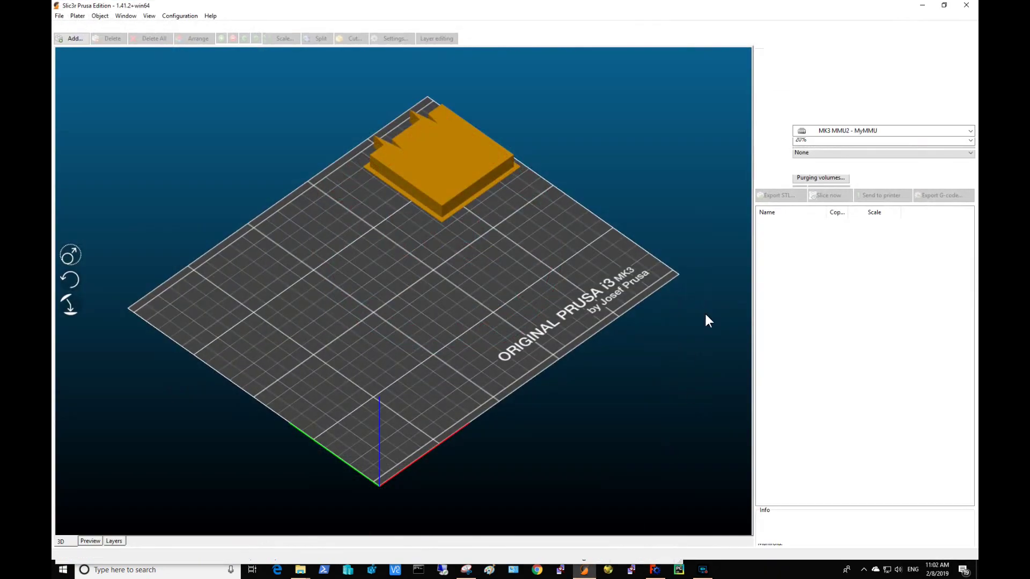
{"action": "left_click", "coordinate": [944, 5]}
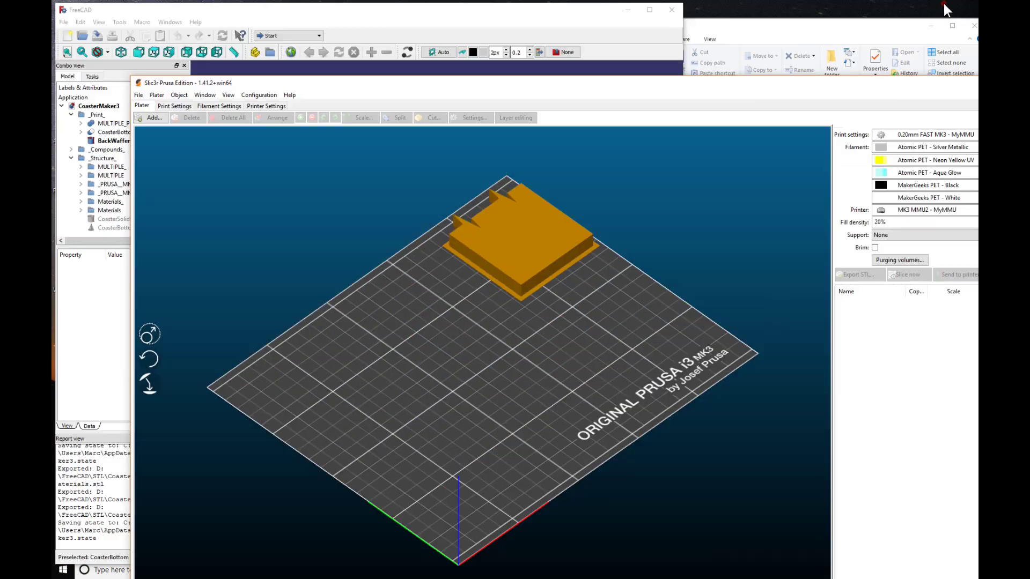
{"action": "left_click_drag", "start_coordinate": [711, 86], "coordinate": [700, 210]}
{"action": "left_click", "coordinate": [762, 127]}
{"action": "left_click", "coordinate": [751, 147], "text": "shift"}
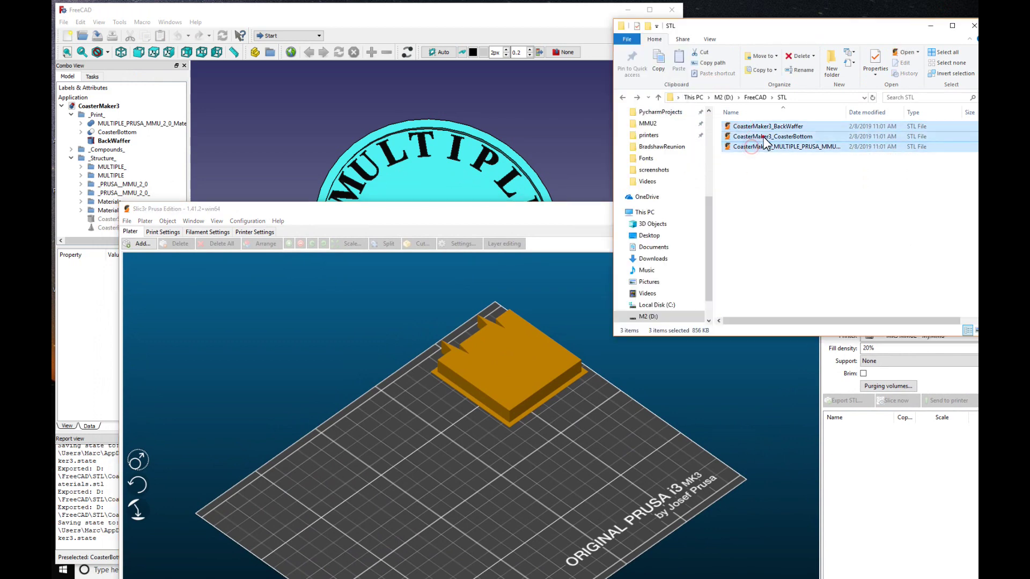
{"action": "left_click_drag", "start_coordinate": [763, 137], "coordinate": [449, 494]}
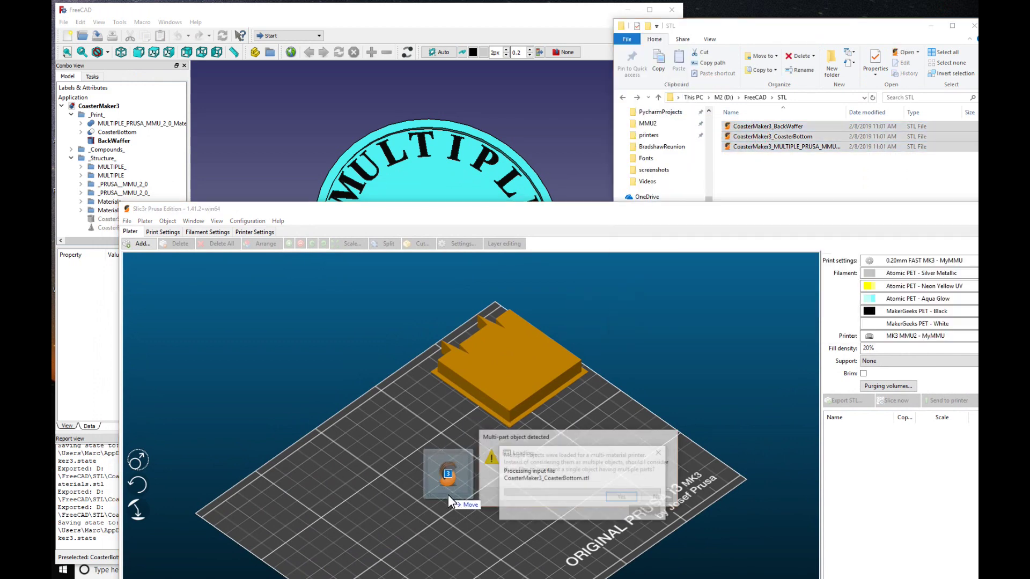
{"action": "left_click", "coordinate": [621, 497]}
{"action": "left_click_drag", "start_coordinate": [456, 206], "coordinate": [411, 35]}
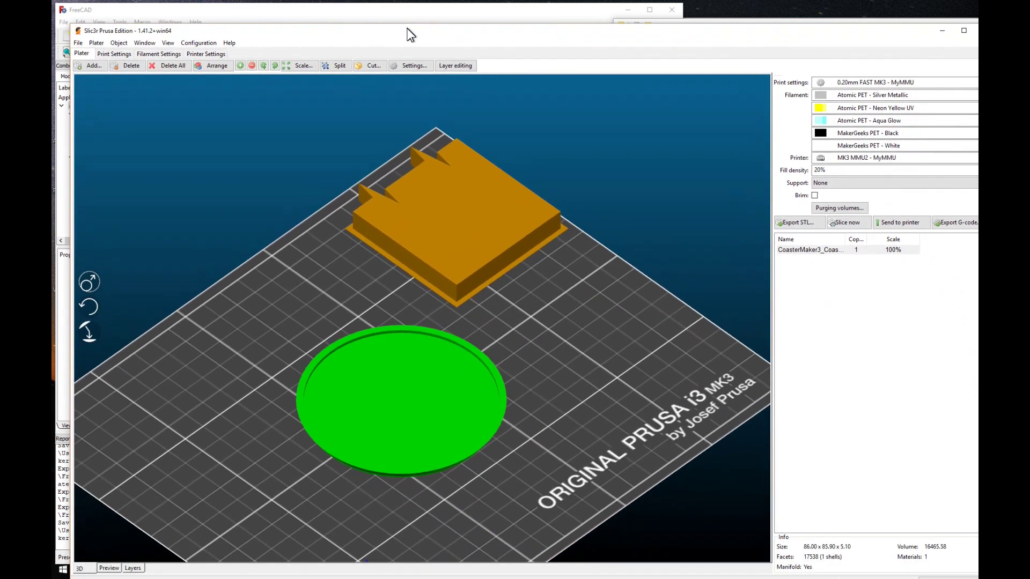
{"action": "double_click", "coordinate": [409, 31]}
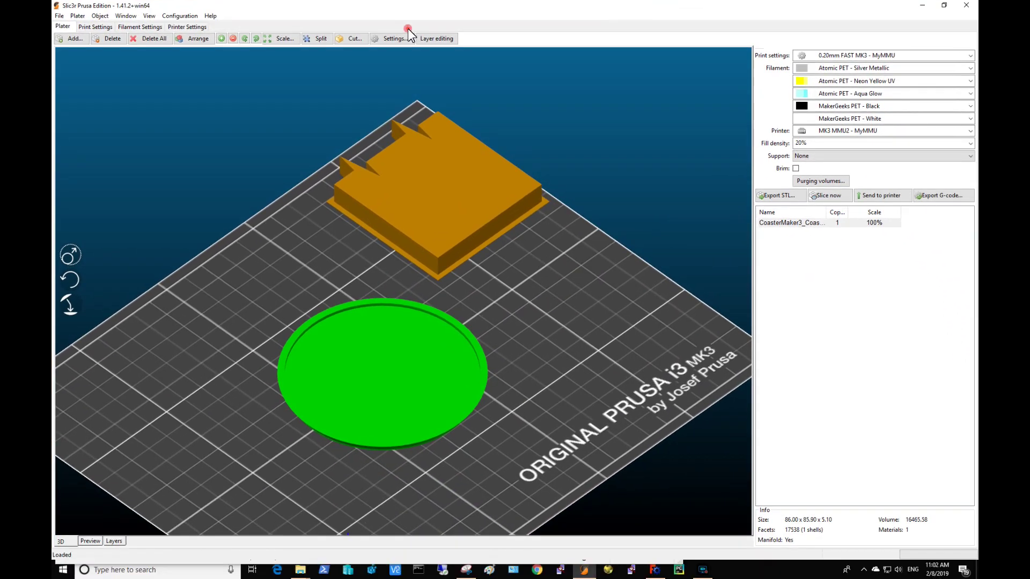
Assign extruder 5 to BackWaffer, an extruder to the text, and extruder 3 to CoasterBottom
{"action": "right_click", "coordinate": [391, 380]}
{"action": "left_click", "coordinate": [424, 339]}
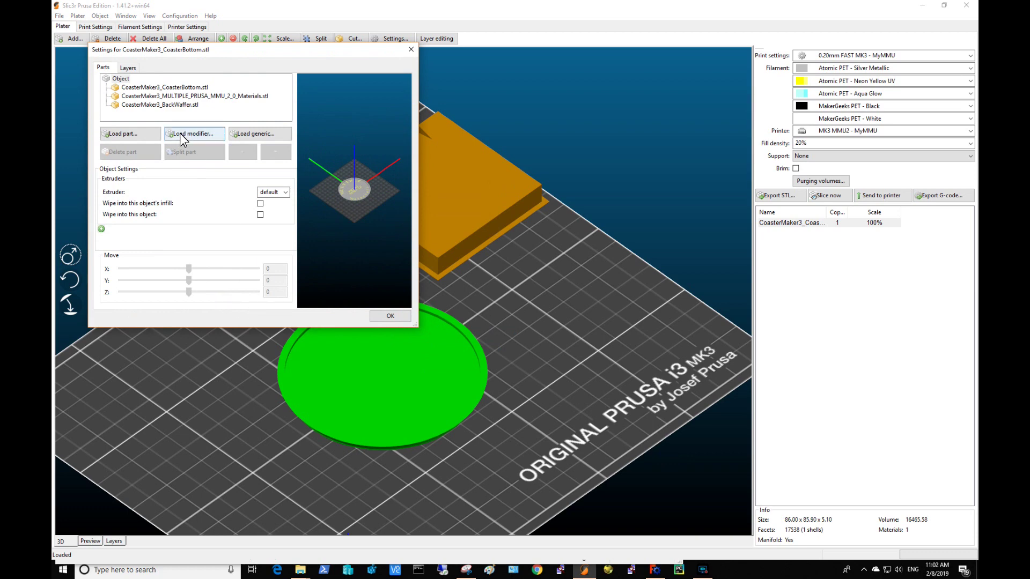
{"action": "left_click", "coordinate": [160, 105]}
{"action": "left_click", "coordinate": [279, 208]}
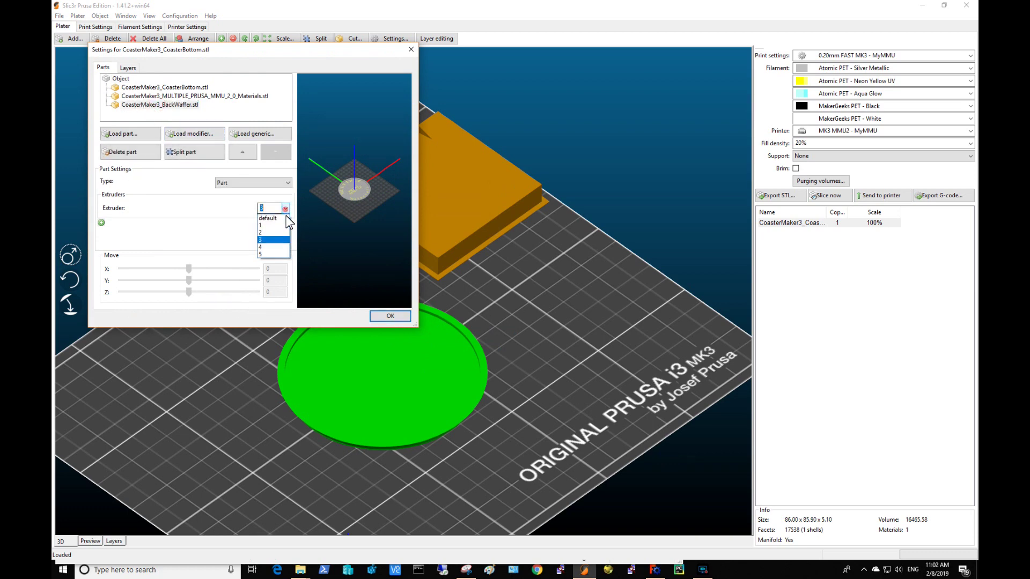
{"action": "left_click", "coordinate": [277, 255]}
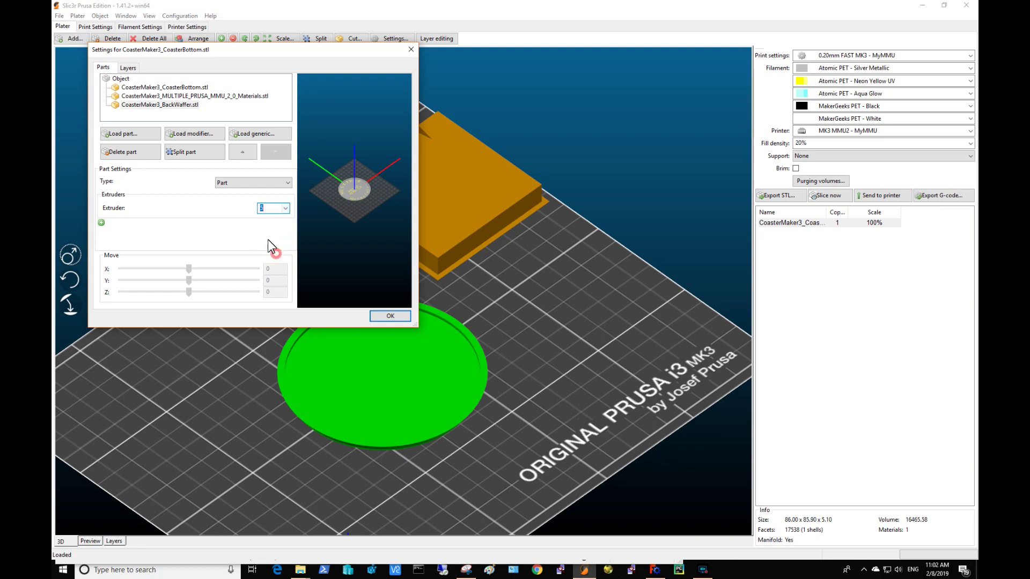
{"action": "left_click", "coordinate": [158, 97]}
{"action": "left_click", "coordinate": [285, 208]}
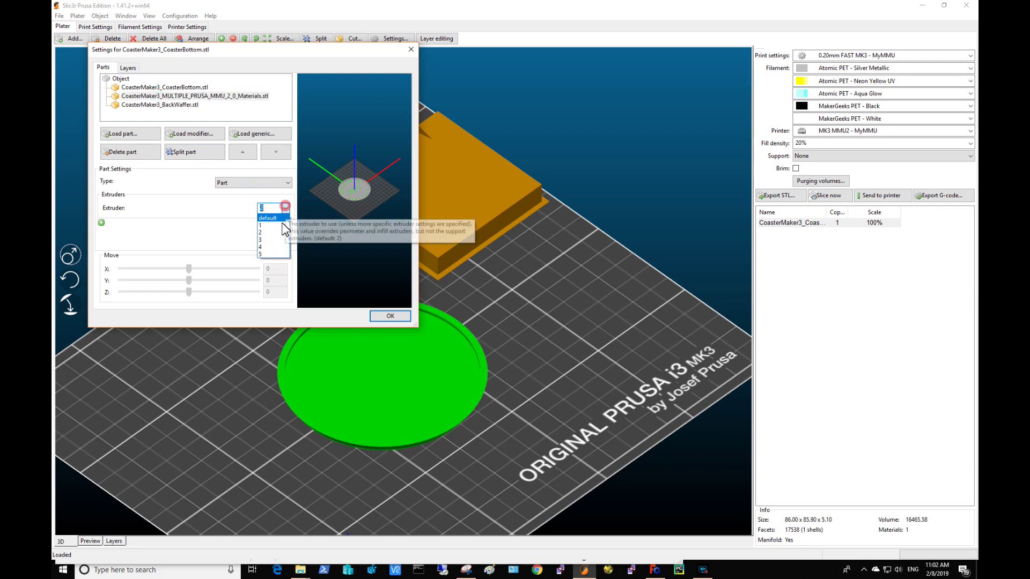
{"action": "left_click", "coordinate": [269, 240]}
{"action": "left_click", "coordinate": [165, 88]}
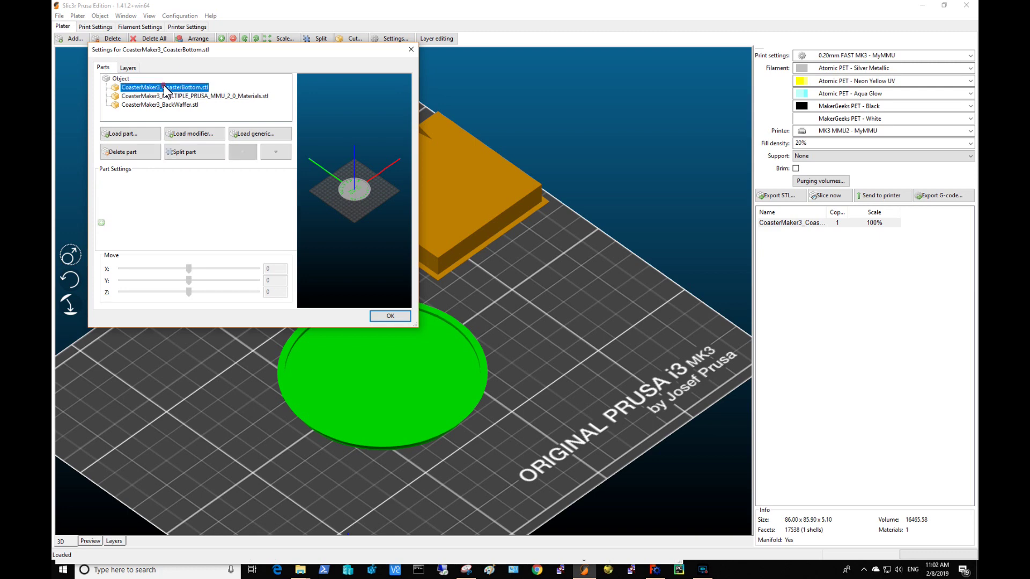
{"action": "left_click", "coordinate": [286, 208]}
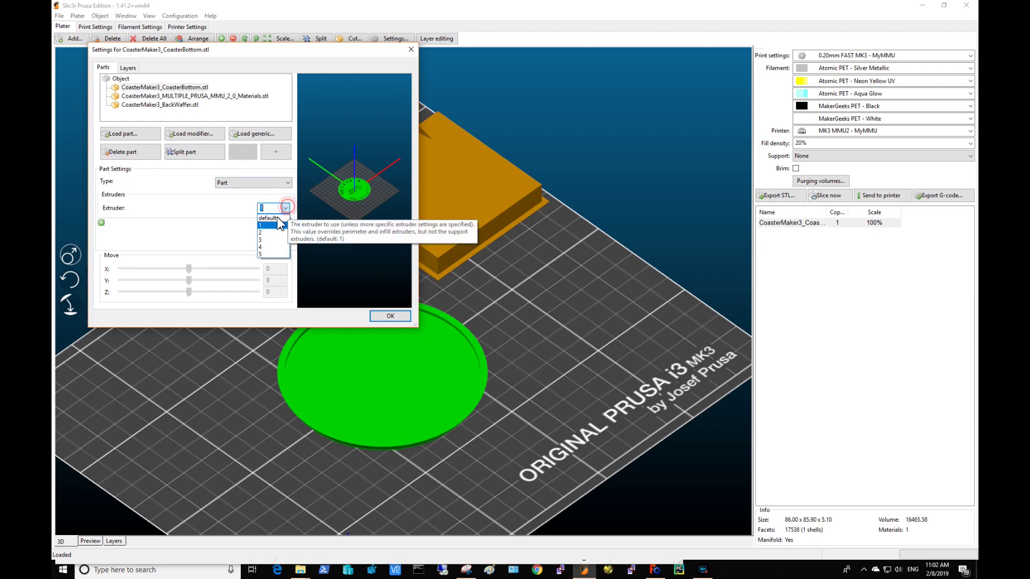
{"action": "left_click", "coordinate": [275, 239]}
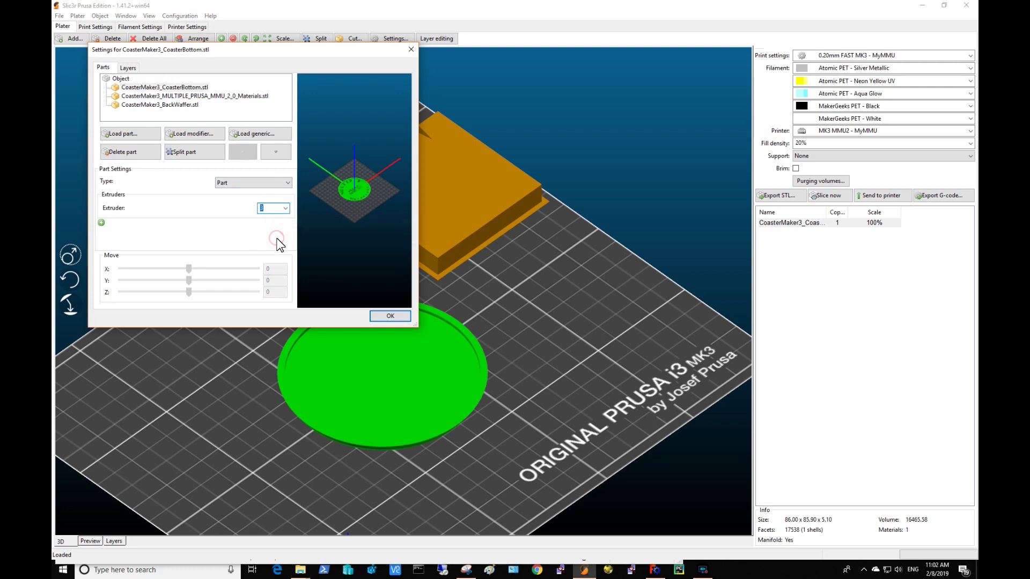
{"action": "left_click", "coordinate": [390, 316]}
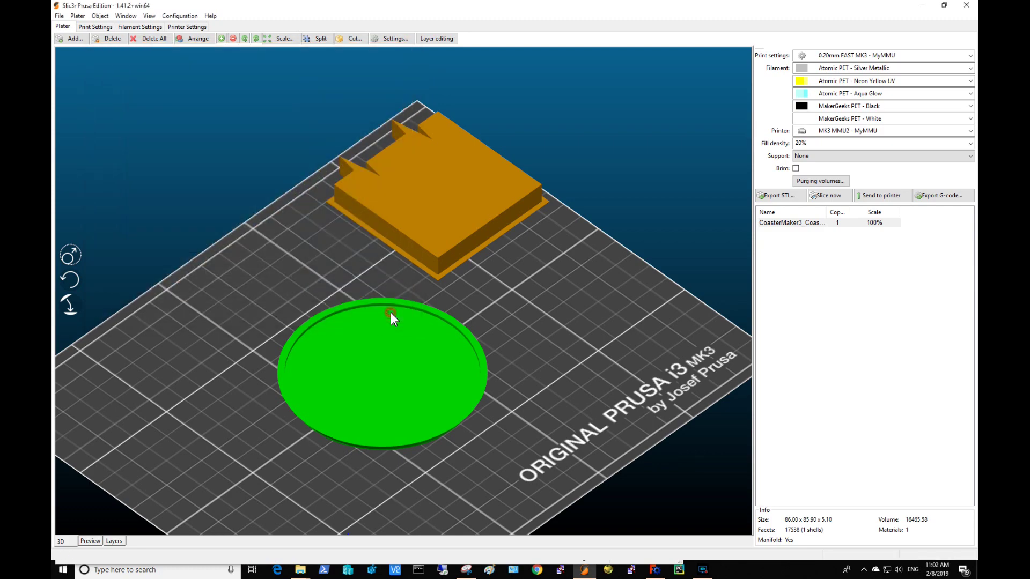
{"action": "left_click", "coordinate": [561, 362]}
{"action": "mouse_move", "coordinate": [562, 353]}
{"action": "left_mouse_down"}
{"action": "mouse_move", "coordinate": [570, 345]}
{"action": "mouse_move", "coordinate": [534, 334]}
{"action": "mouse_move", "coordinate": [538, 311]}
{"action": "mouse_move", "coordinate": [548, 353]}
{"action": "left_mouse_up"}
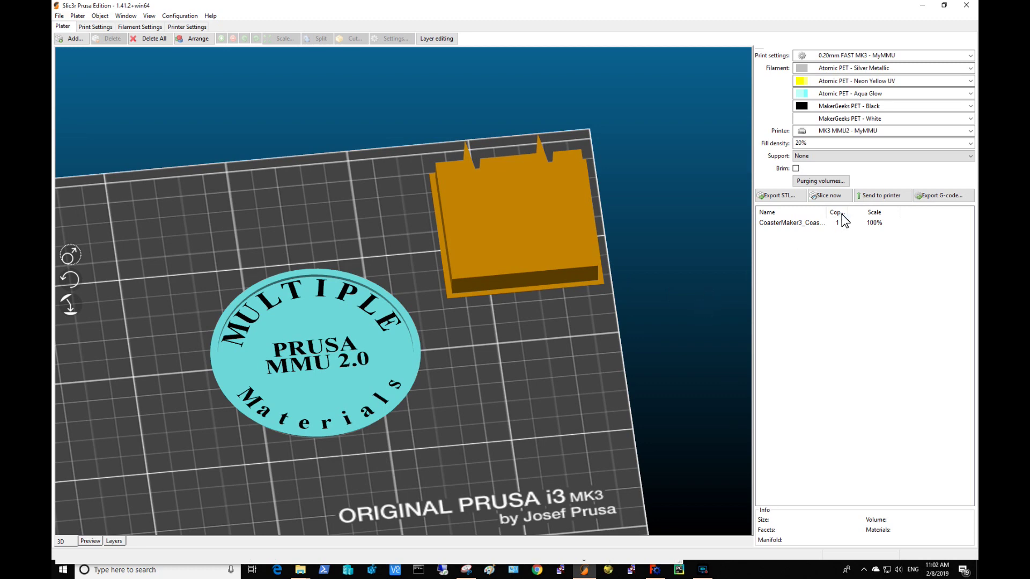
Slice the coaster into 24 layers, check them with the Preview slider, and start exporting G-code
{"action": "left_click", "coordinate": [827, 196]}
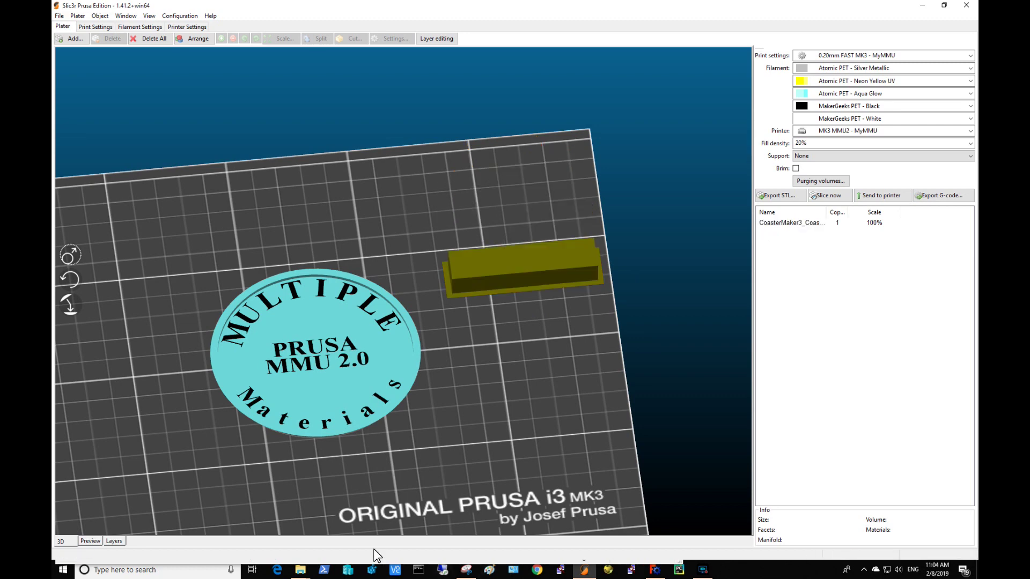
{"action": "left_click", "coordinate": [91, 542]}
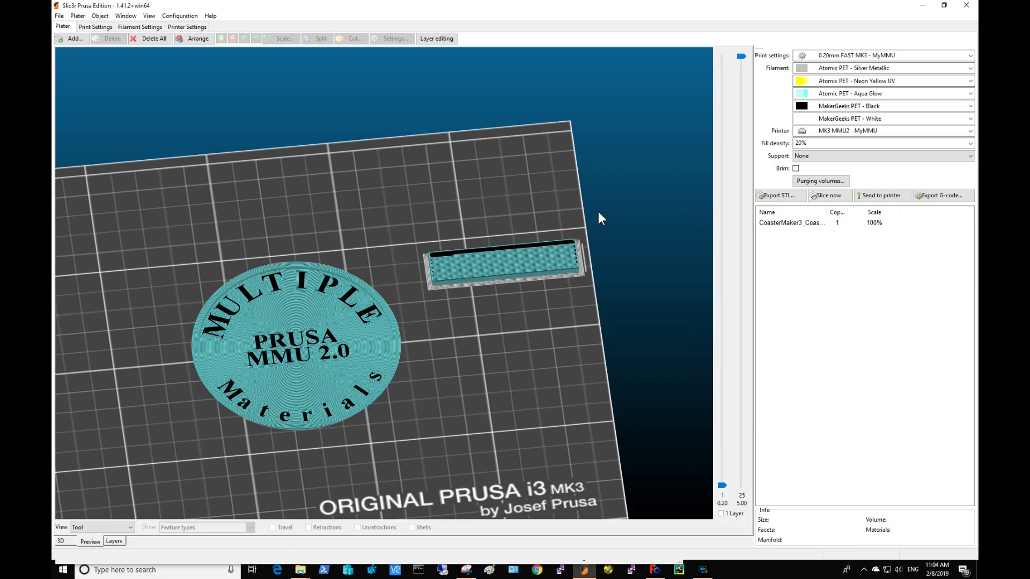
{"action": "left_click_drag", "start_coordinate": [742, 56], "coordinate": [683, 224]}
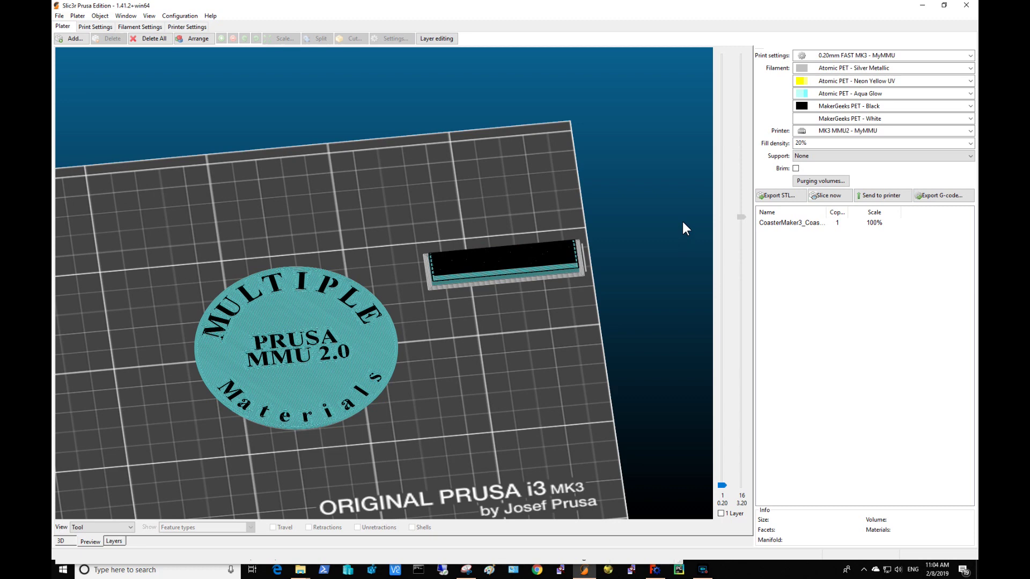
{"action": "left_click_drag", "start_coordinate": [683, 223], "coordinate": [715, 81]}
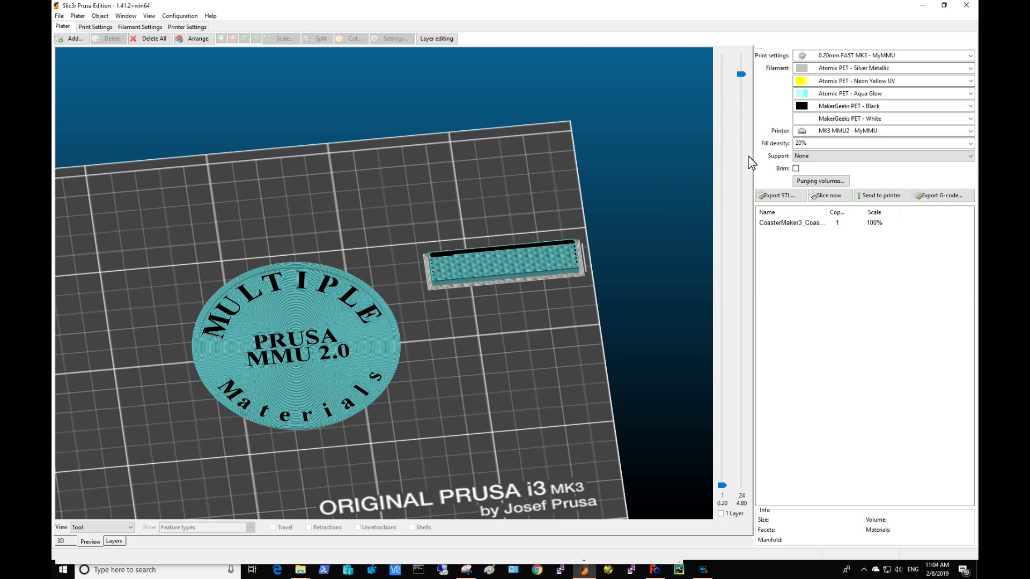
{"action": "left_click", "coordinate": [928, 197]}
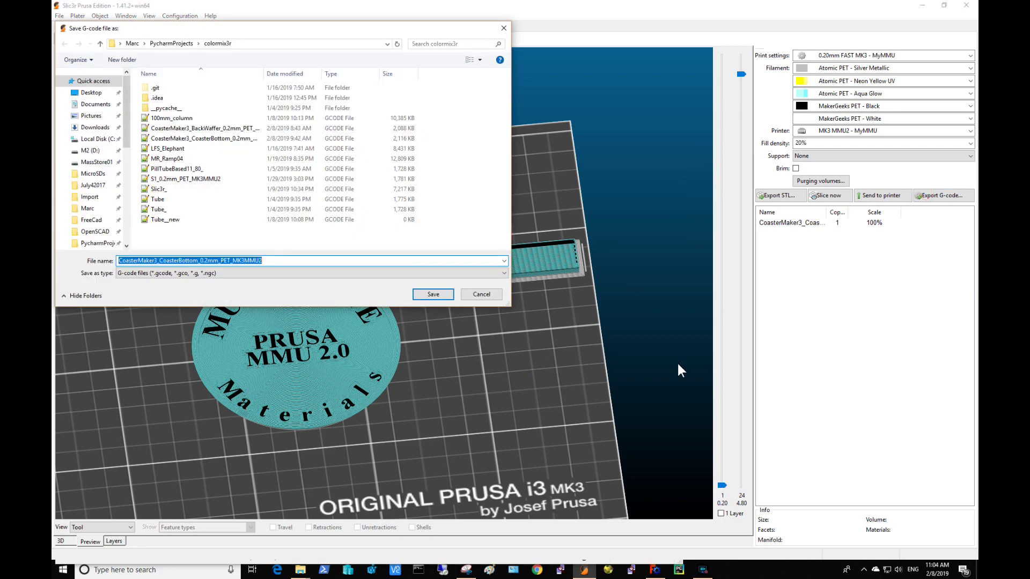
Save CoasterMaker3_CoasterBottom_0.2mm_PET_MK3MMU2.gcode, replacing the existing file, and return to FreeCAD
{"action": "left_click", "coordinate": [434, 294]}
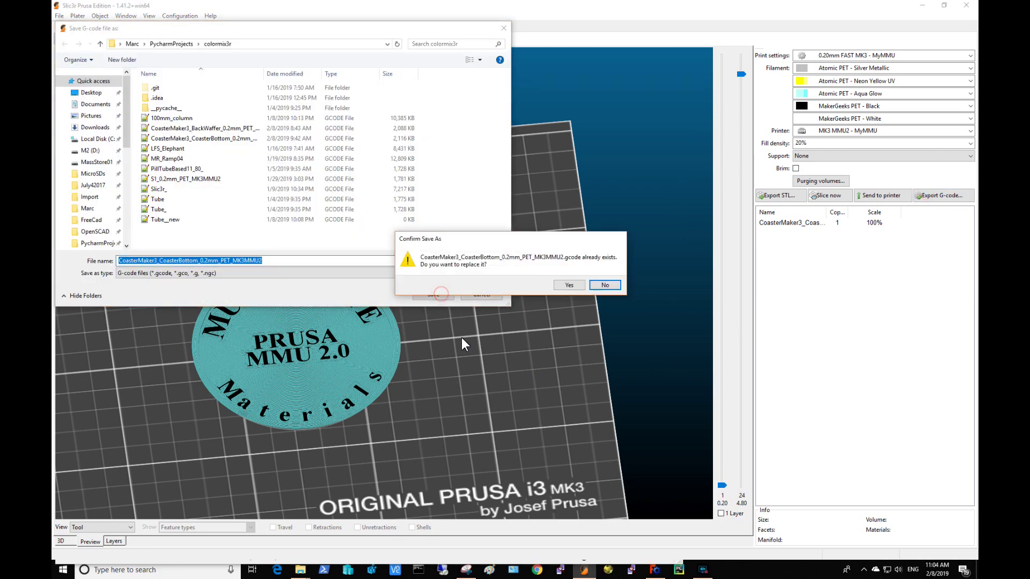
{"action": "left_click", "coordinate": [563, 286]}
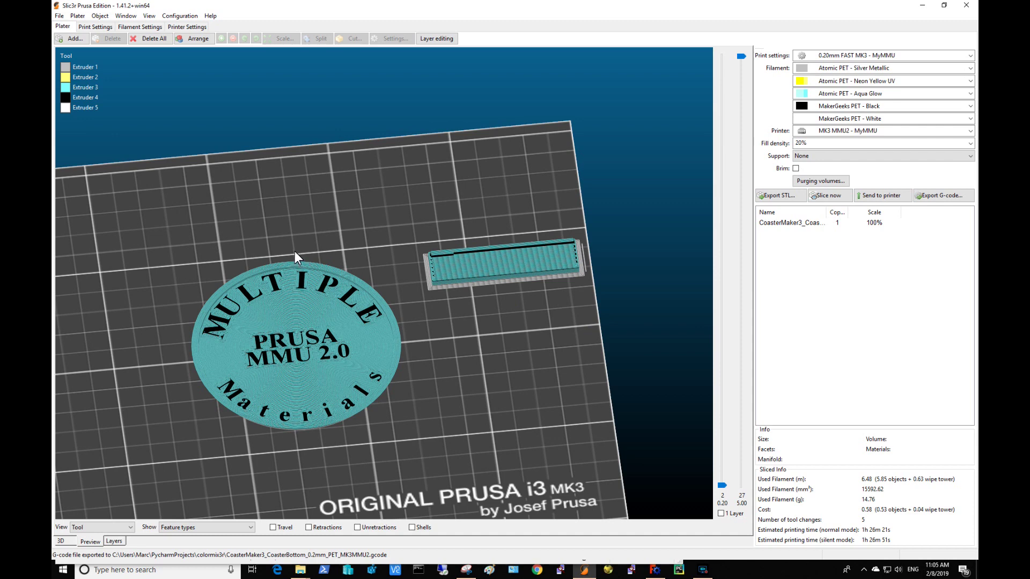
{"action": "key", "text": "alt+Tab"}
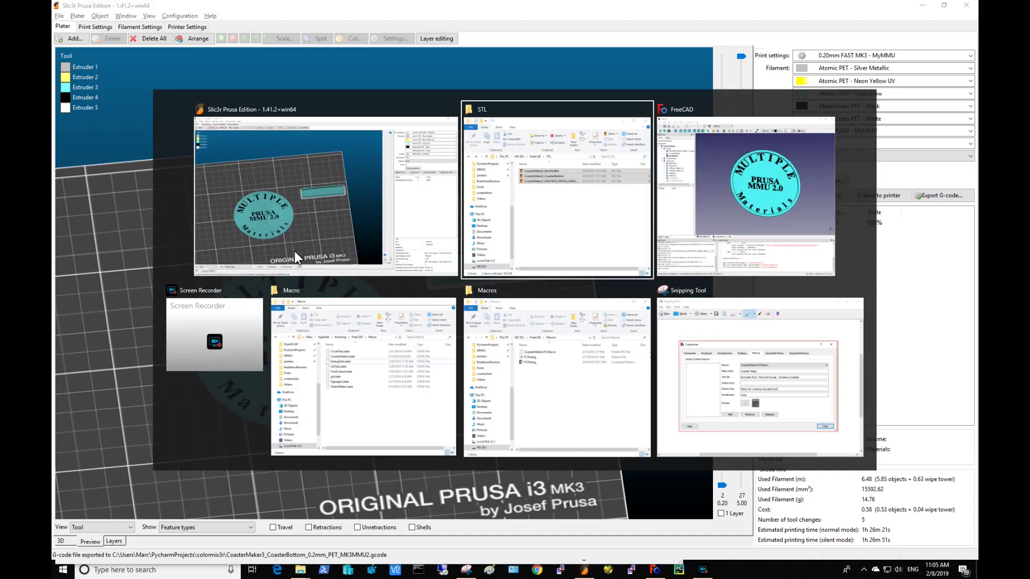
{"action": "key", "text": "alt+Tab"}
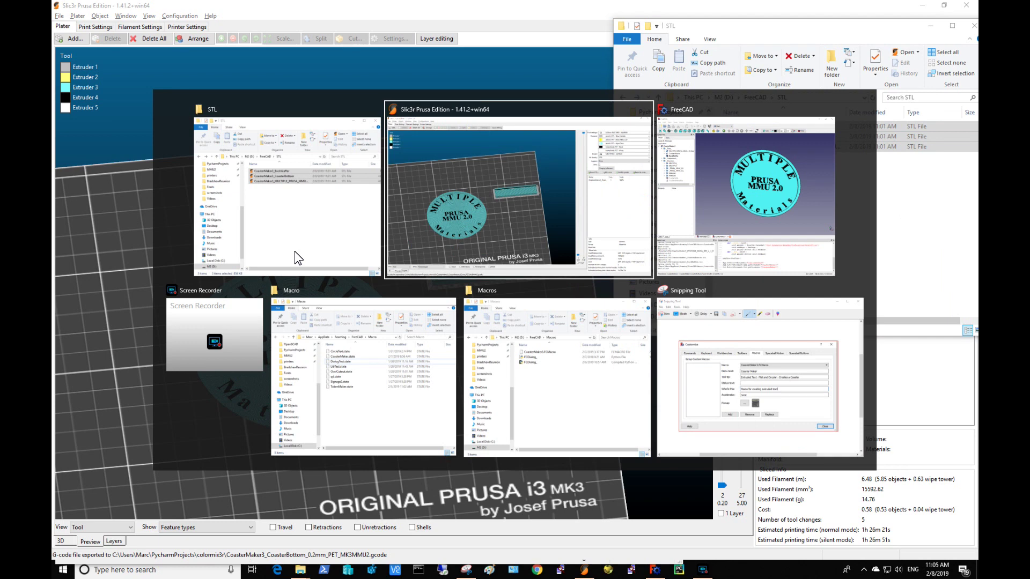
{"action": "key", "text": "alt+Tab"}
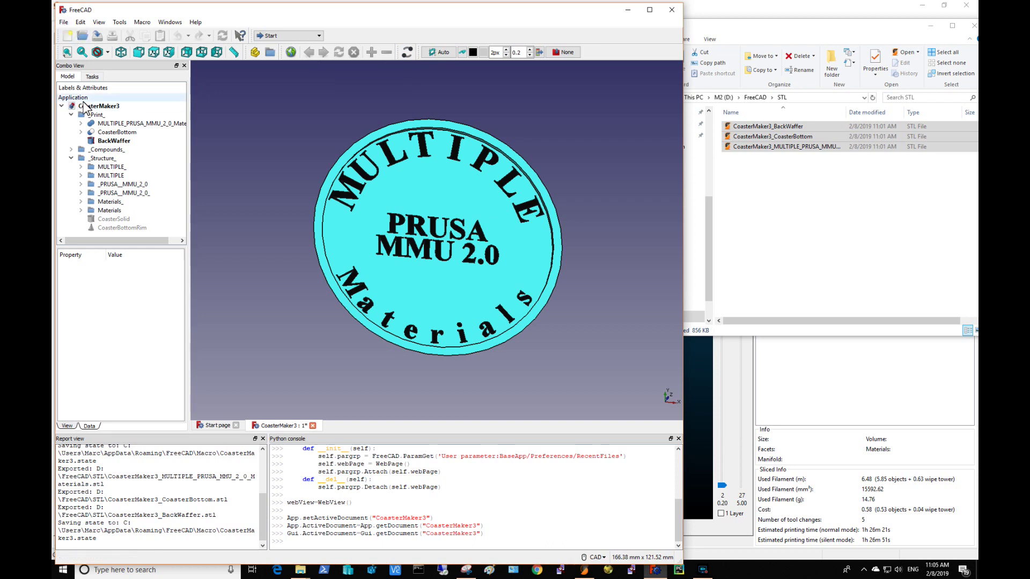
Close all documents, discarding CoasterMaker3 changes, and create a new empty document
{"action": "left_click", "coordinate": [63, 22]}
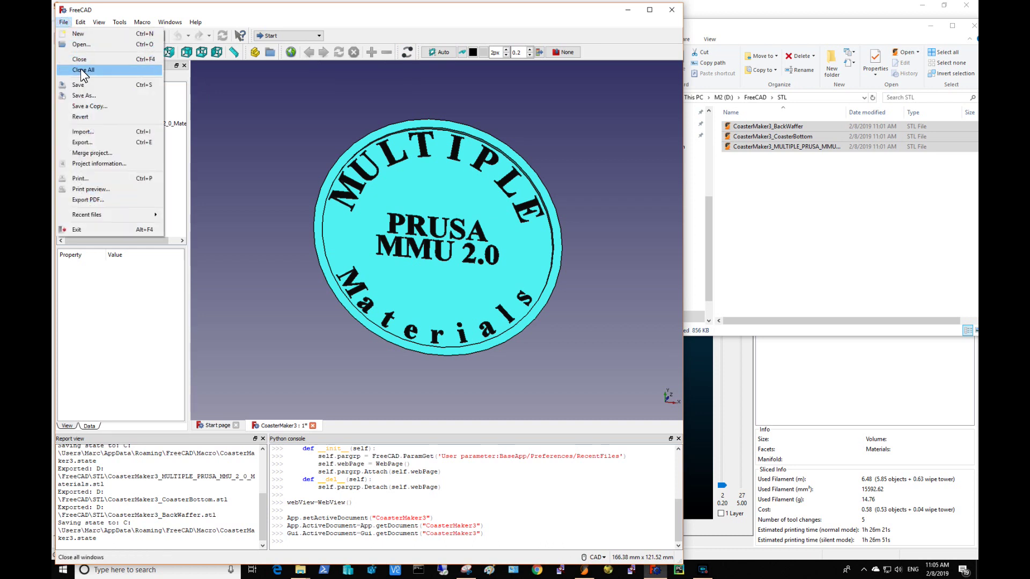
{"action": "left_click", "coordinate": [83, 70]}
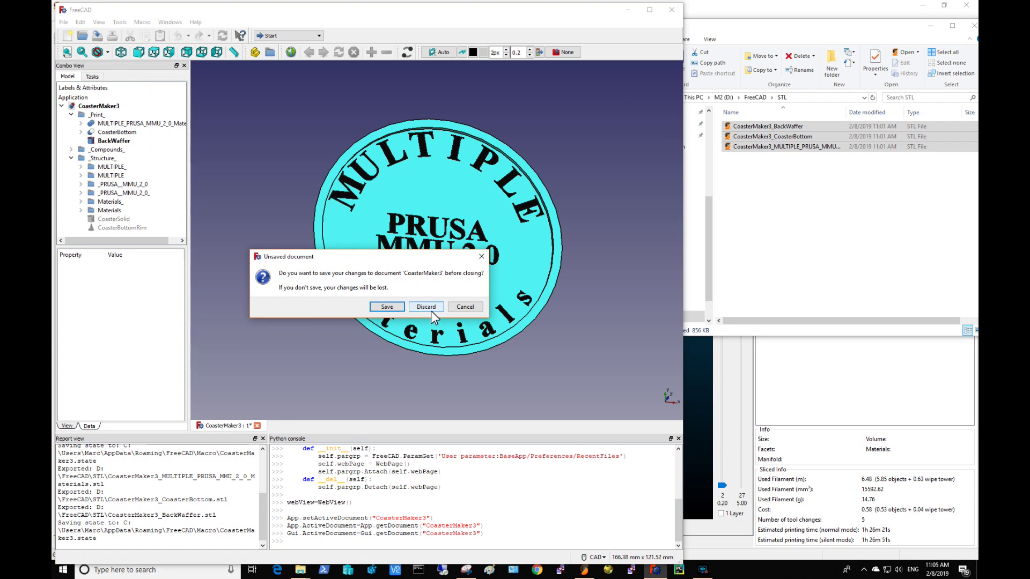
{"action": "left_click", "coordinate": [426, 307]}
{"action": "left_click", "coordinate": [64, 22]}
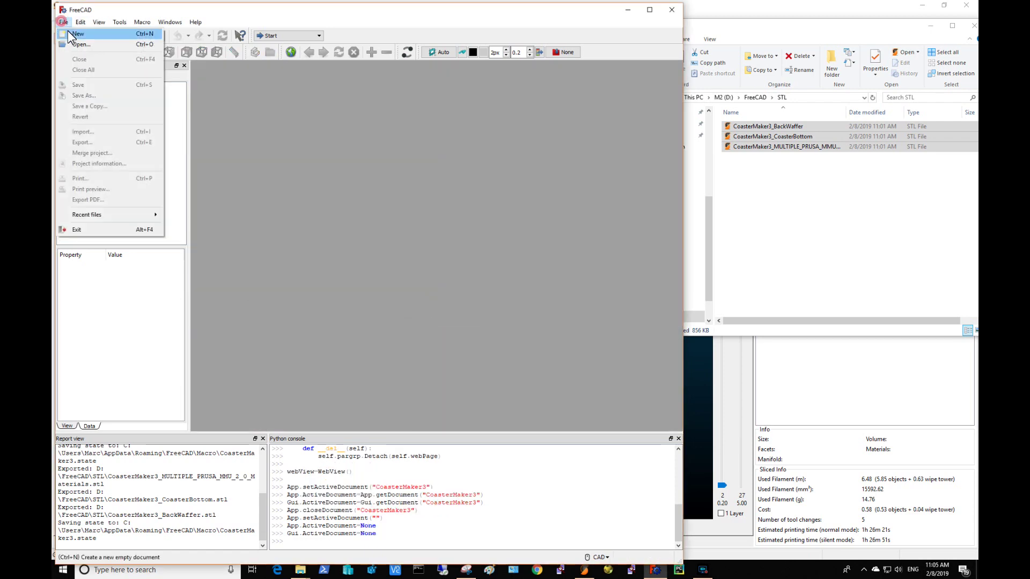
{"action": "left_click", "coordinate": [67, 31]}
Rerun the CoasterMaker3 macro with current parameters and view the coaster from the top
{"action": "left_click", "coordinate": [408, 52]}
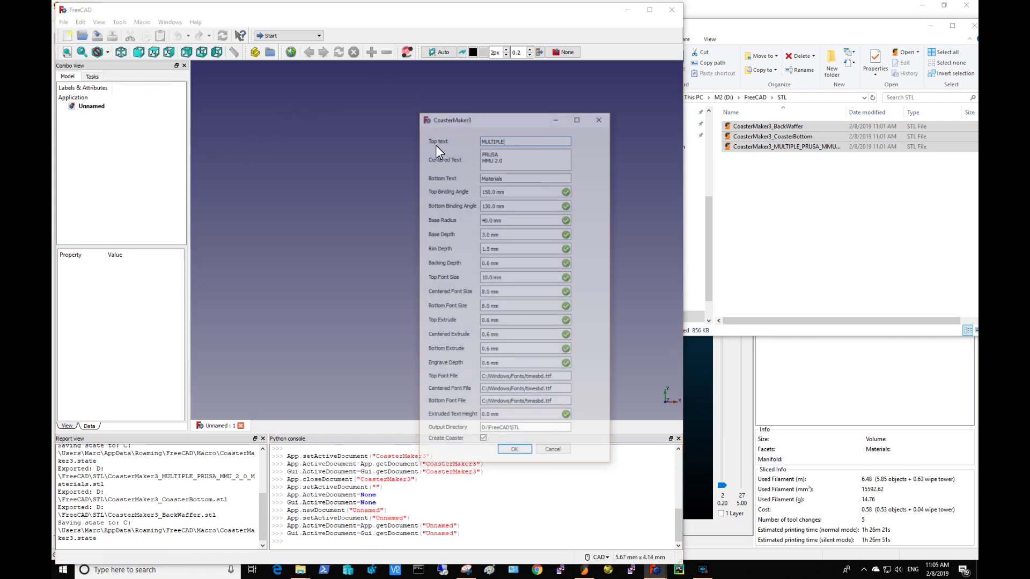
{"action": "left_click", "coordinate": [515, 452]}
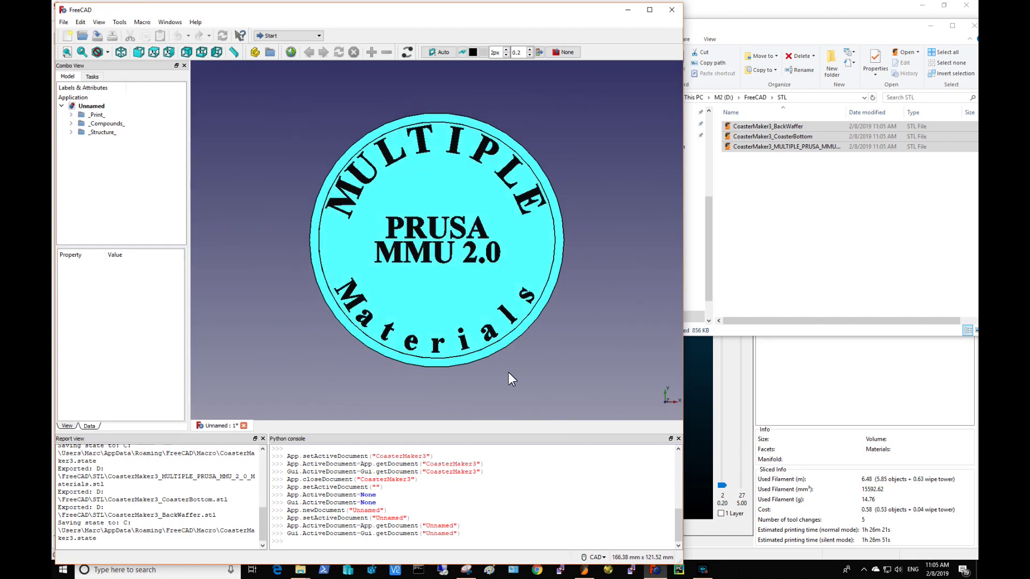
{"action": "scroll", "coordinate": [598, 356], "scroll_direction": "up", "scroll_amount": 2}
{"action": "middle_click_drag", "start_coordinate": [581, 341], "coordinate": [565, 268]}
{"action": "key", "text": "2"}
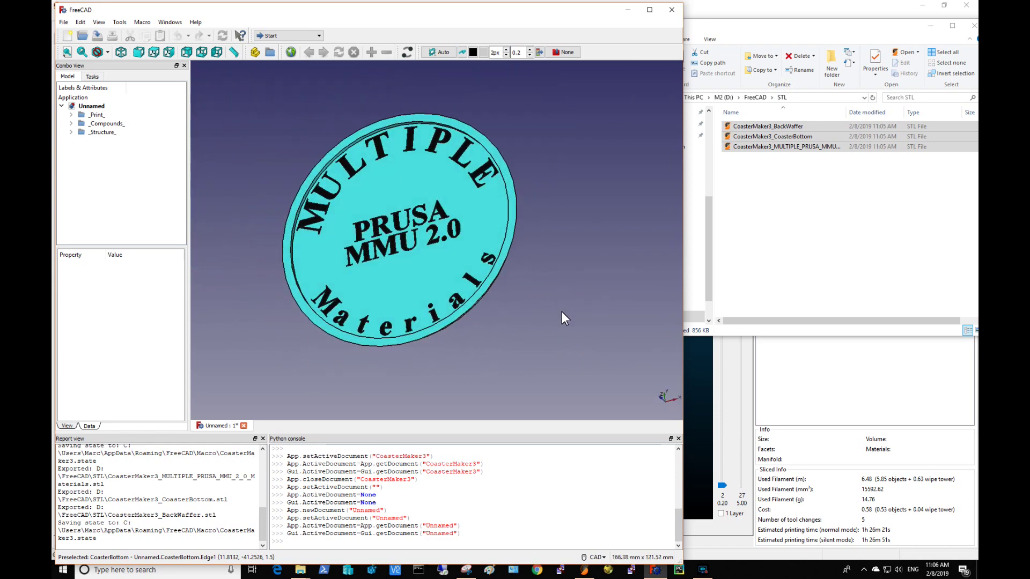